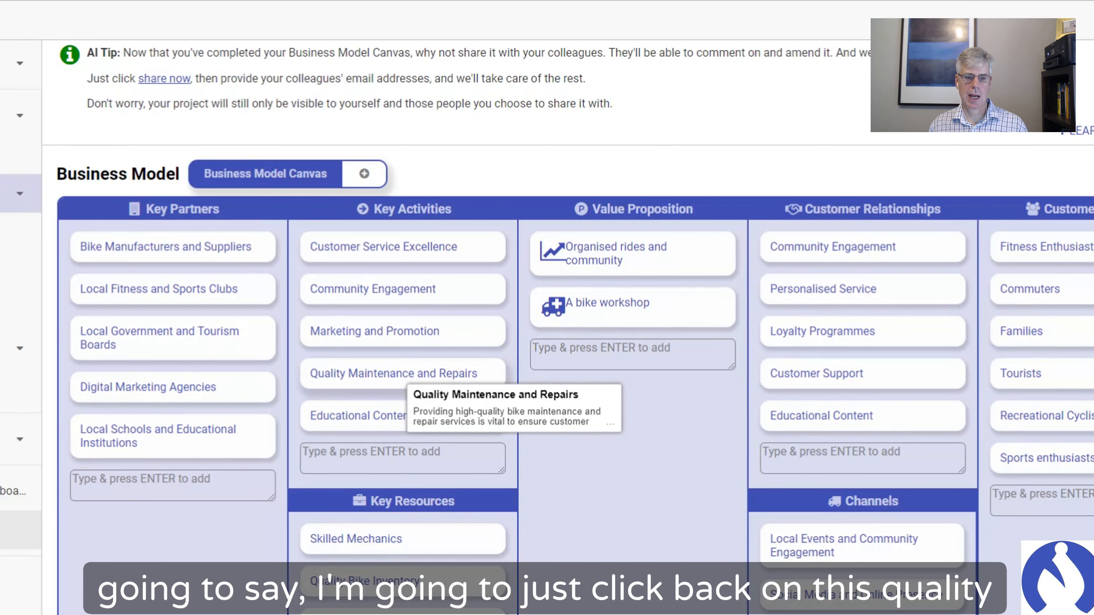
- Open the Quality Maintenance and Repairs key activity and link a new insight reading "I know nothing about bike repairs"
{"action": "left_click", "coordinate": [405, 376]}
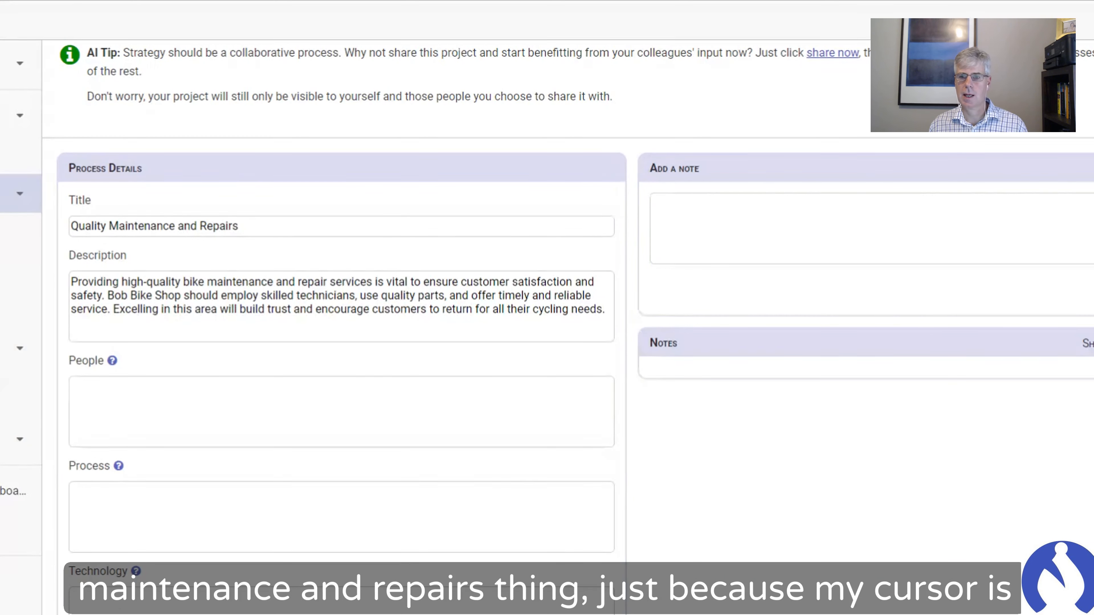
{"action": "scroll", "coordinate": [391, 298], "scroll_direction": "down", "scroll_amount": 6}
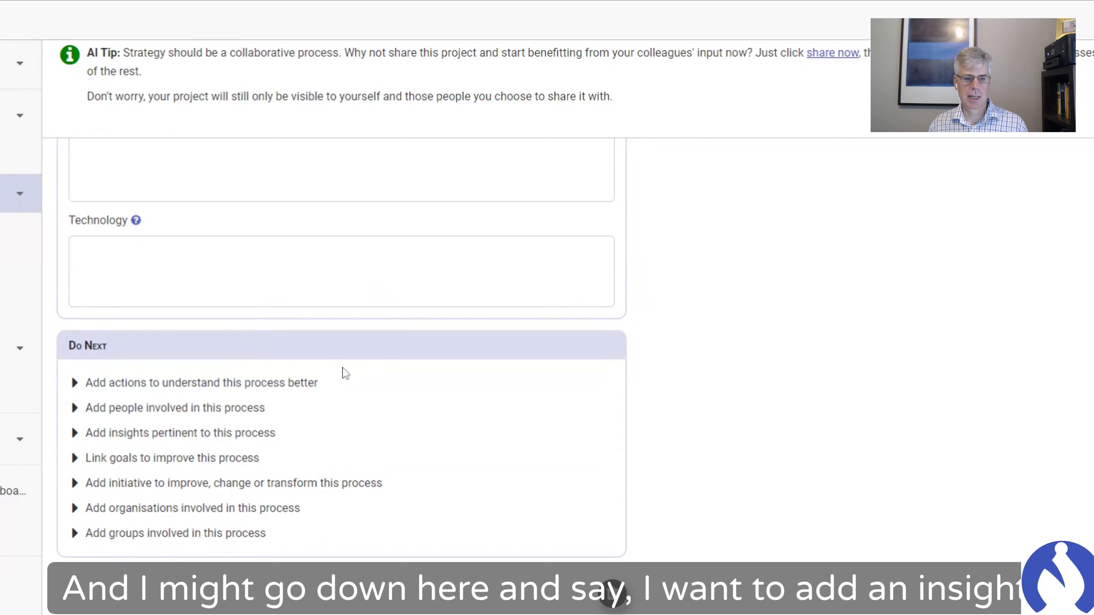
{"action": "left_click", "coordinate": [247, 435]}
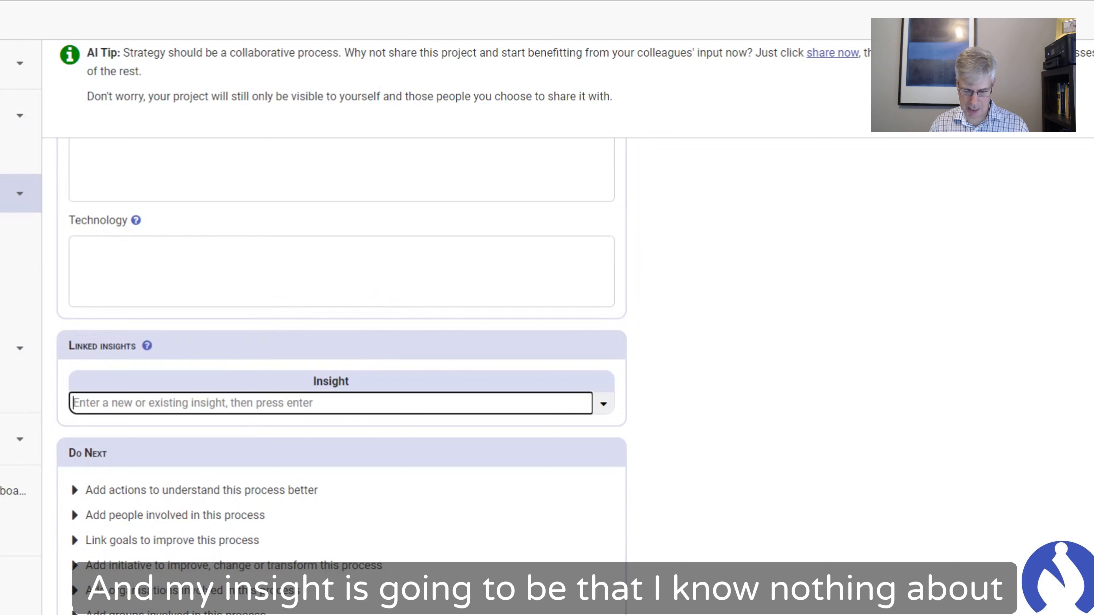
{"action": "type", "text": "I know "}
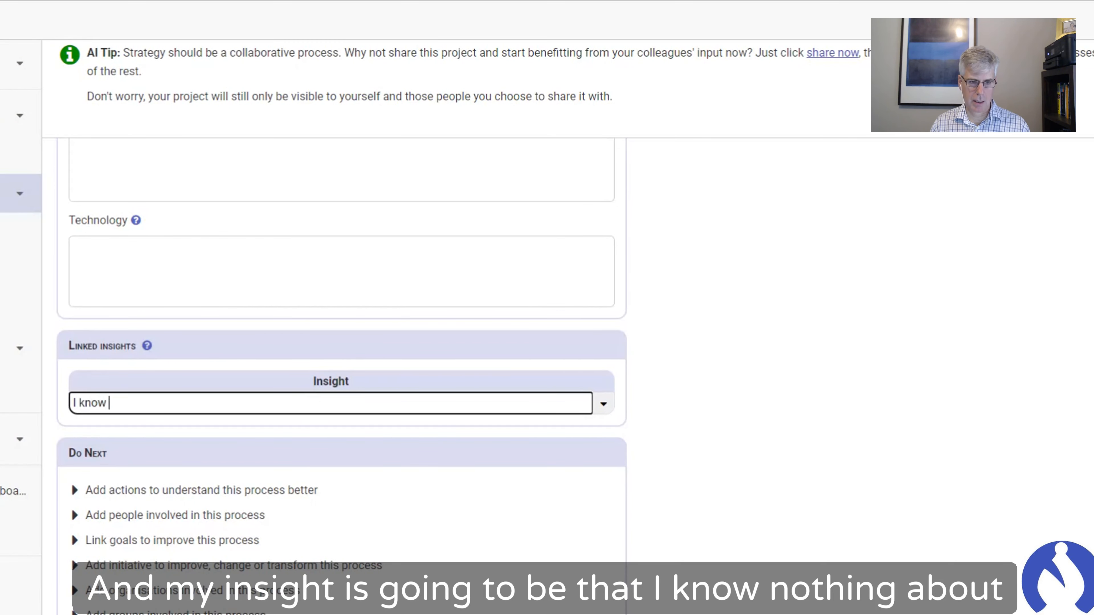
{"action": "type", "text": "nothing about b"}
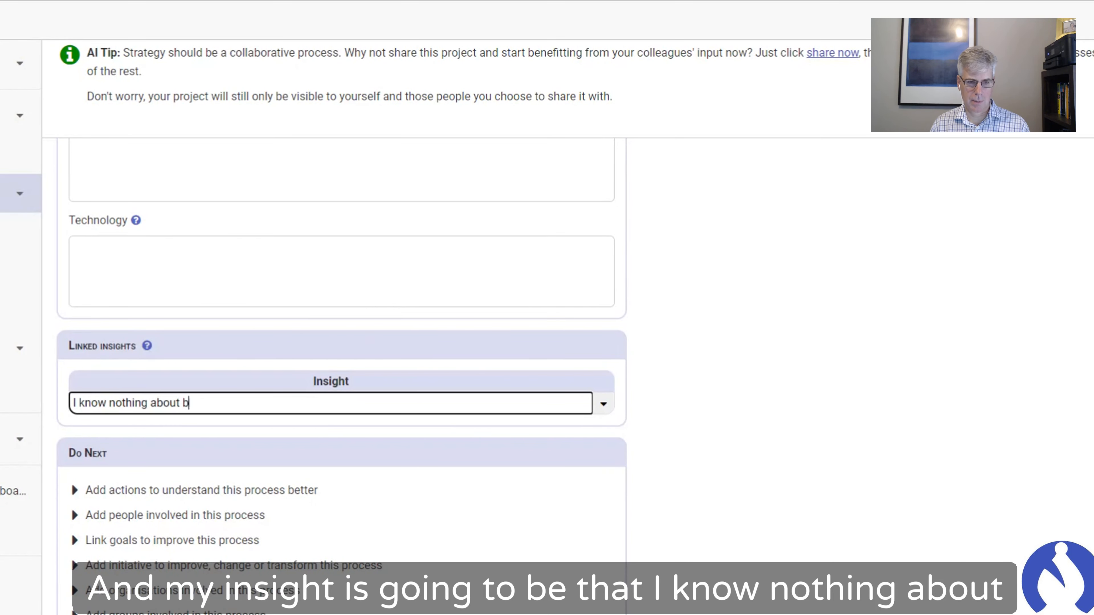
{"action": "type", "text": "ike repairs"}
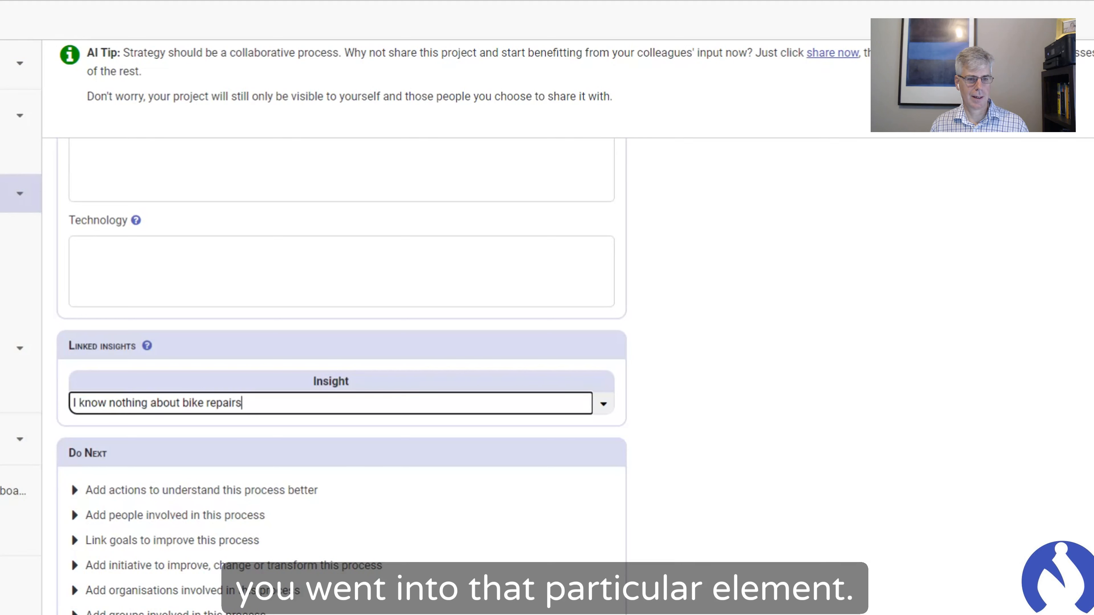
{"action": "key", "text": "Return"}
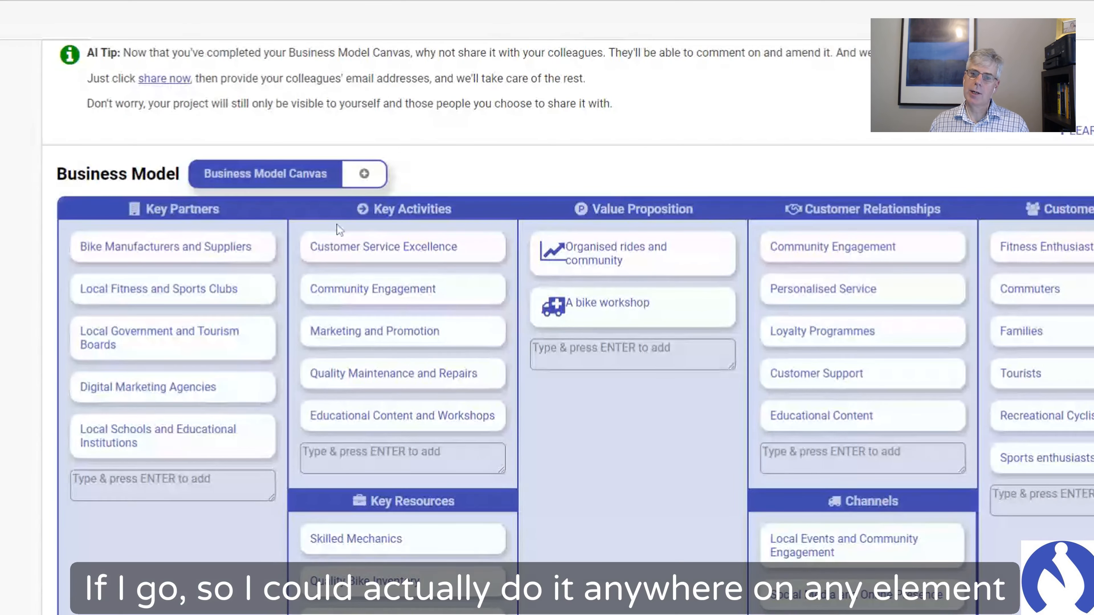
- Look over the elements of the Business Model Canvas, down to the cost and revenue structures
{"action": "scroll", "coordinate": [661, 453], "scroll_direction": "down", "scroll_amount": 3}
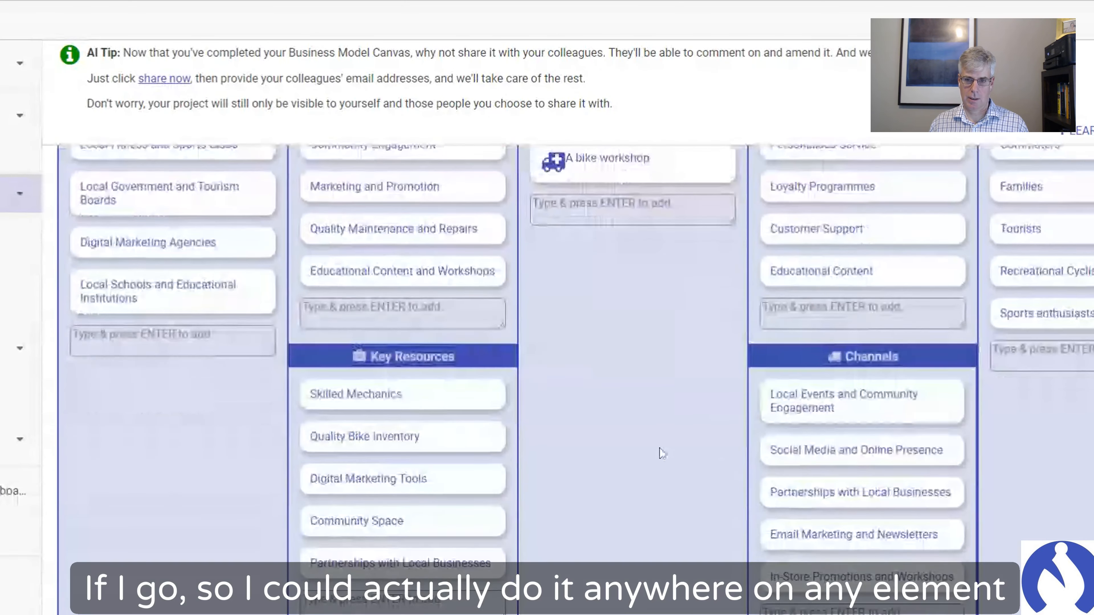
{"action": "scroll", "coordinate": [662, 454], "scroll_direction": "down", "scroll_amount": 3}
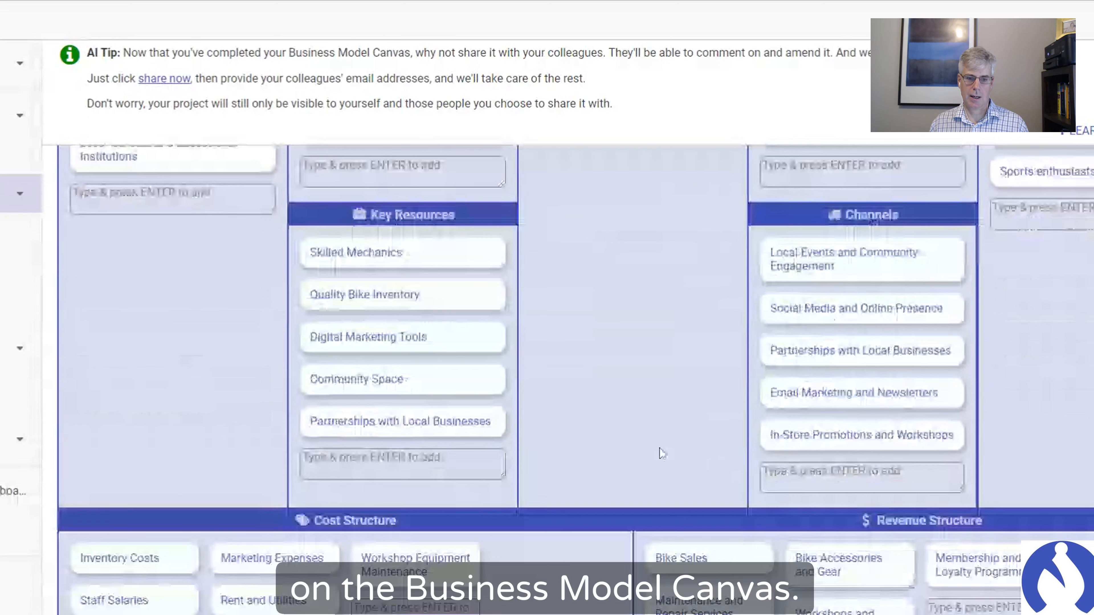
{"action": "scroll", "coordinate": [660, 452], "scroll_direction": "up", "scroll_amount": 6}
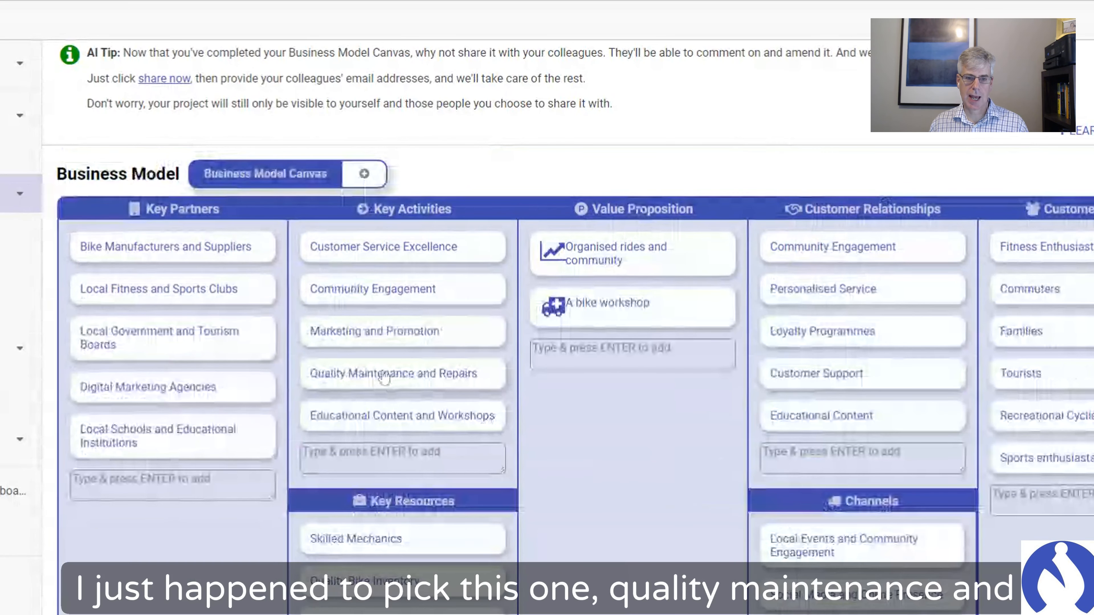
- Reopen the Quality Maintenance and Repairs key activity and review its details, linked insights and suggested follow-up options
{"action": "mouse_move", "coordinate": [384, 379]}
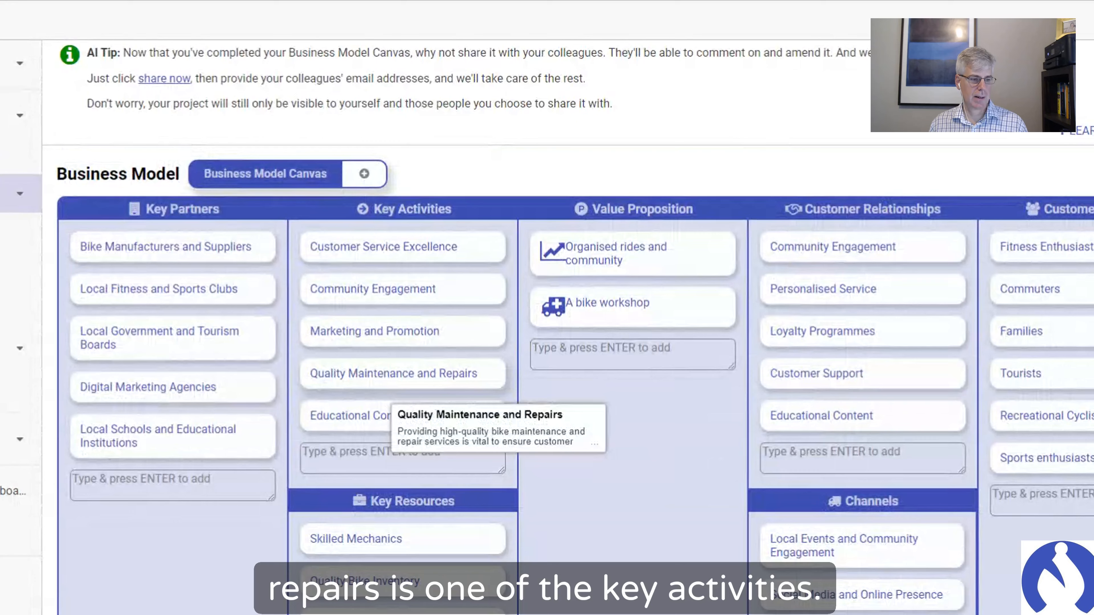
{"action": "left_click", "coordinate": [383, 380]}
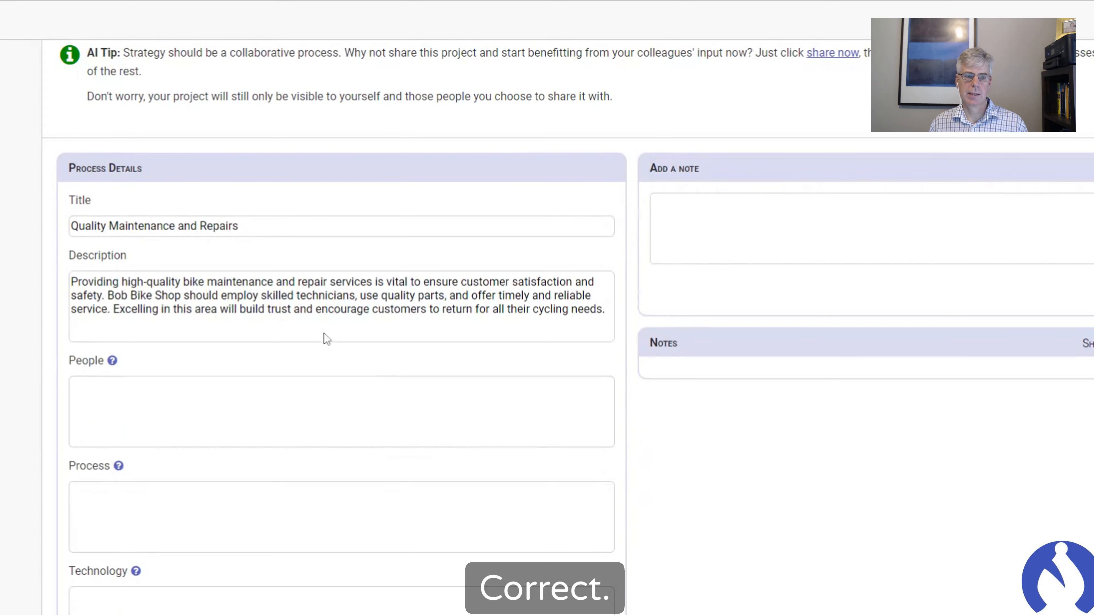
{"action": "scroll", "coordinate": [324, 334], "scroll_direction": "down", "scroll_amount": 3}
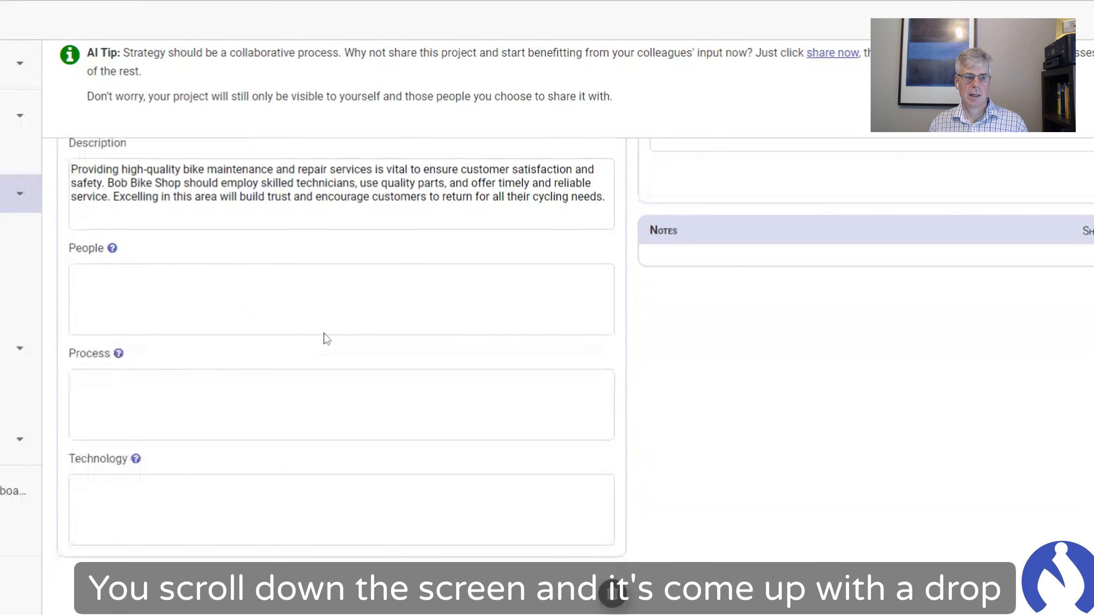
{"action": "scroll", "coordinate": [324, 334], "scroll_direction": "down", "scroll_amount": 2}
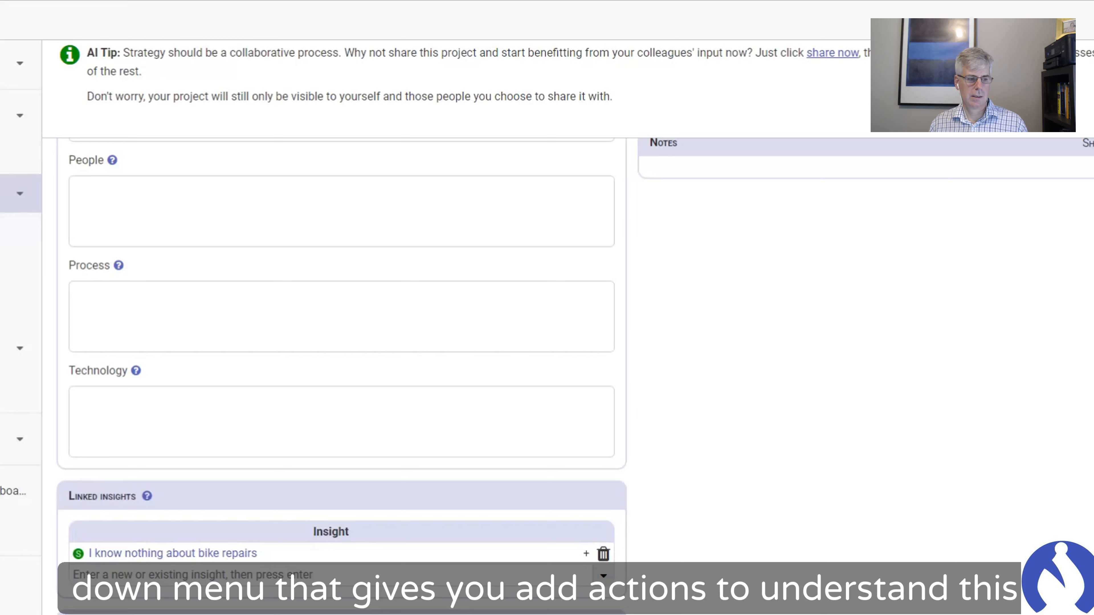
{"action": "scroll", "coordinate": [324, 333], "scroll_direction": "down", "scroll_amount": 3}
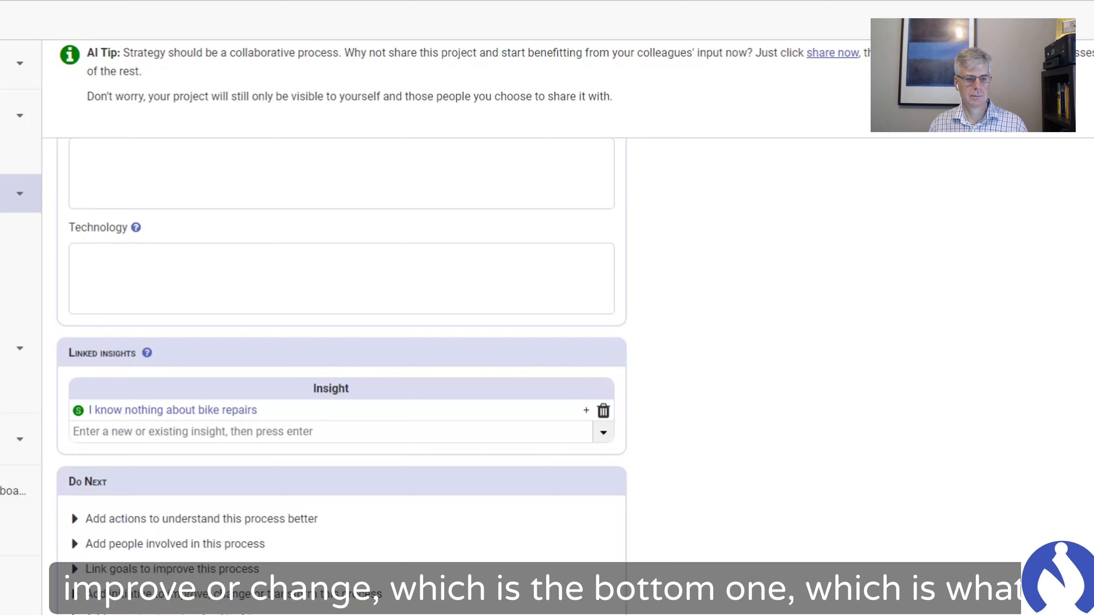
{"action": "scroll", "coordinate": [752, 424], "scroll_direction": "down", "scroll_amount": 2}
{"action": "scroll", "coordinate": [749, 419], "scroll_direction": "down", "scroll_amount": 1}
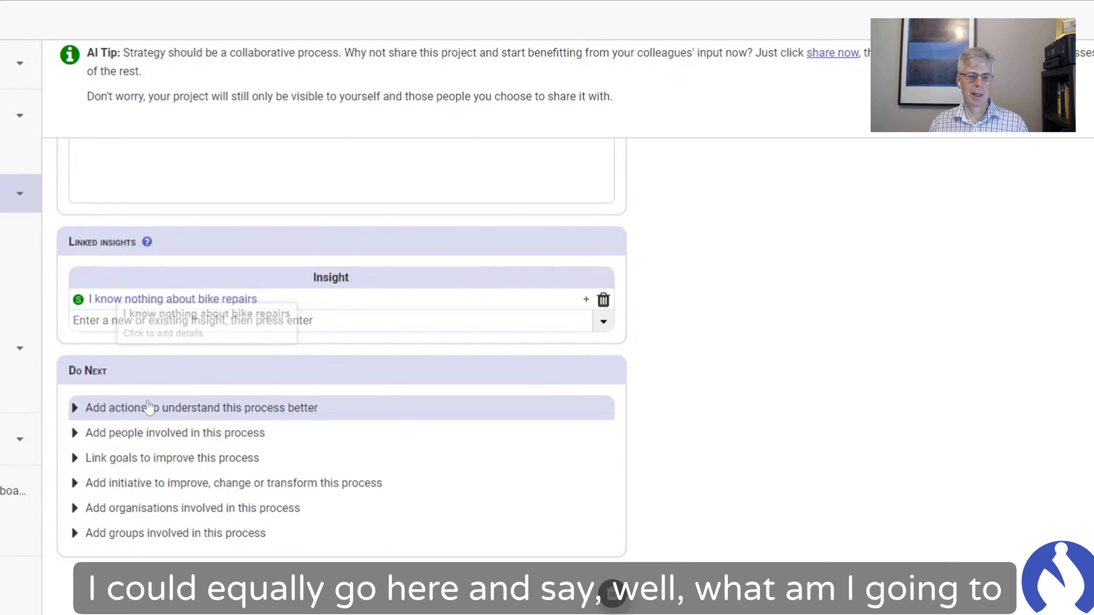
- Add a linked action "Buy a book about bike repairs" to the process and set its due date to 26/07/2024
{"action": "left_click", "coordinate": [148, 410]}
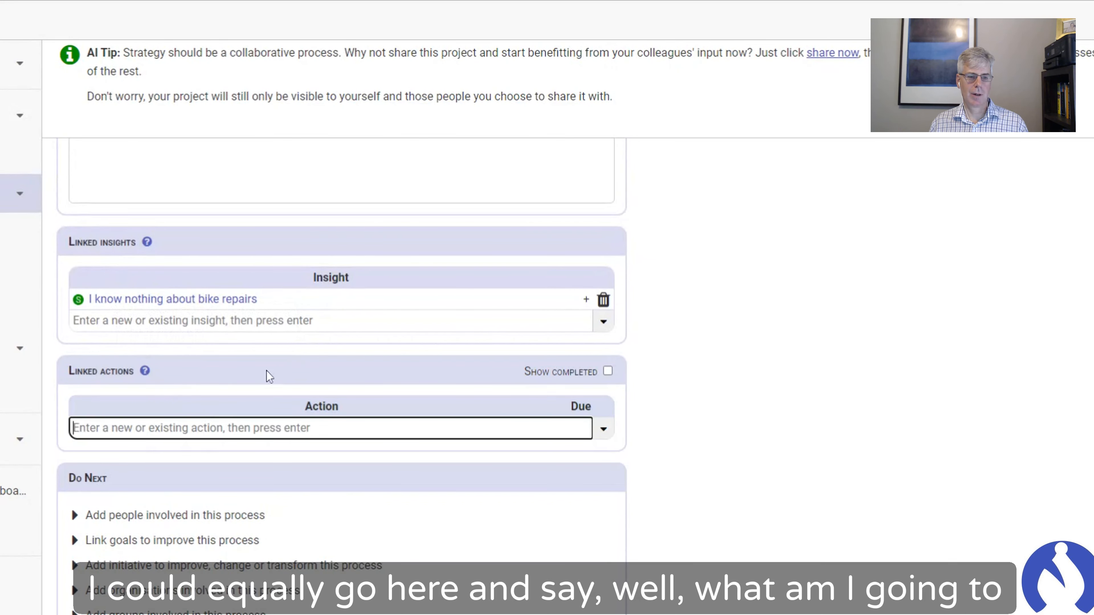
{"action": "type", "text": "B"}
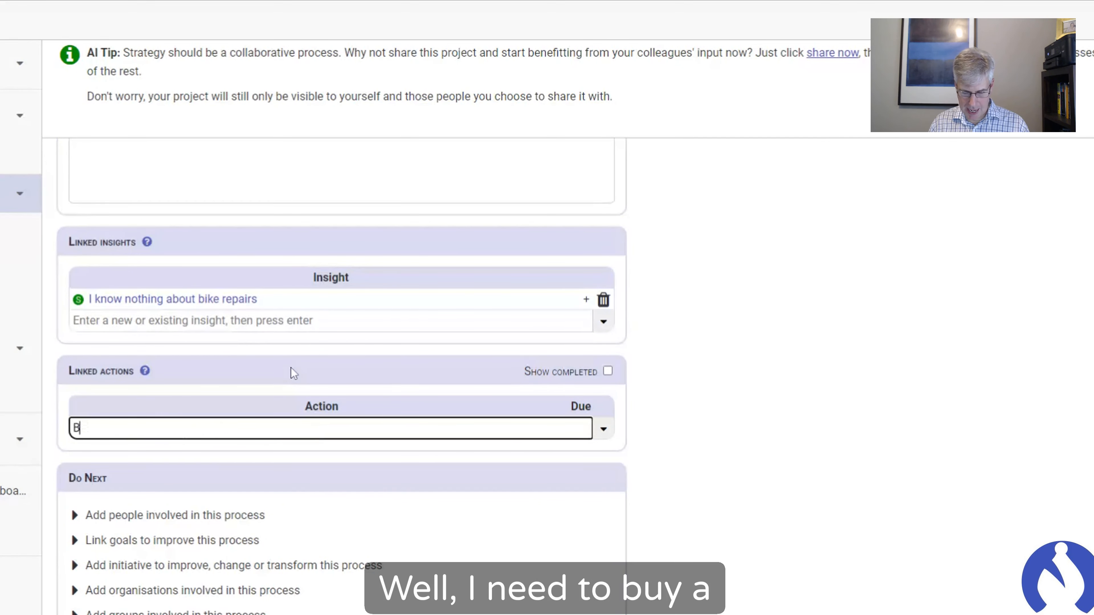
{"action": "type", "text": "uy a book about bike repairs"}
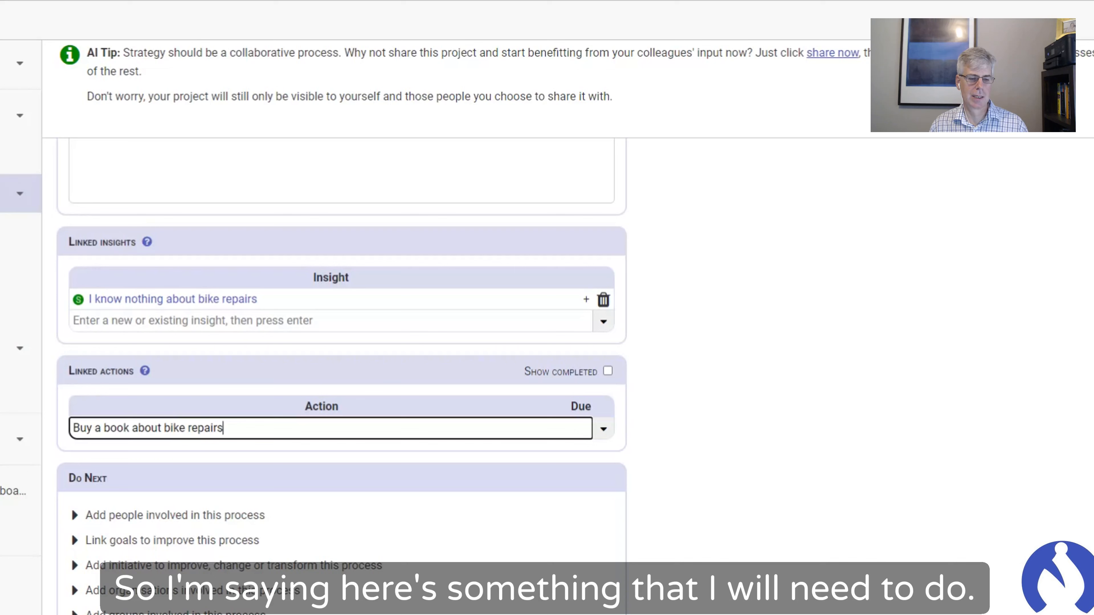
{"action": "key", "text": "Return"}
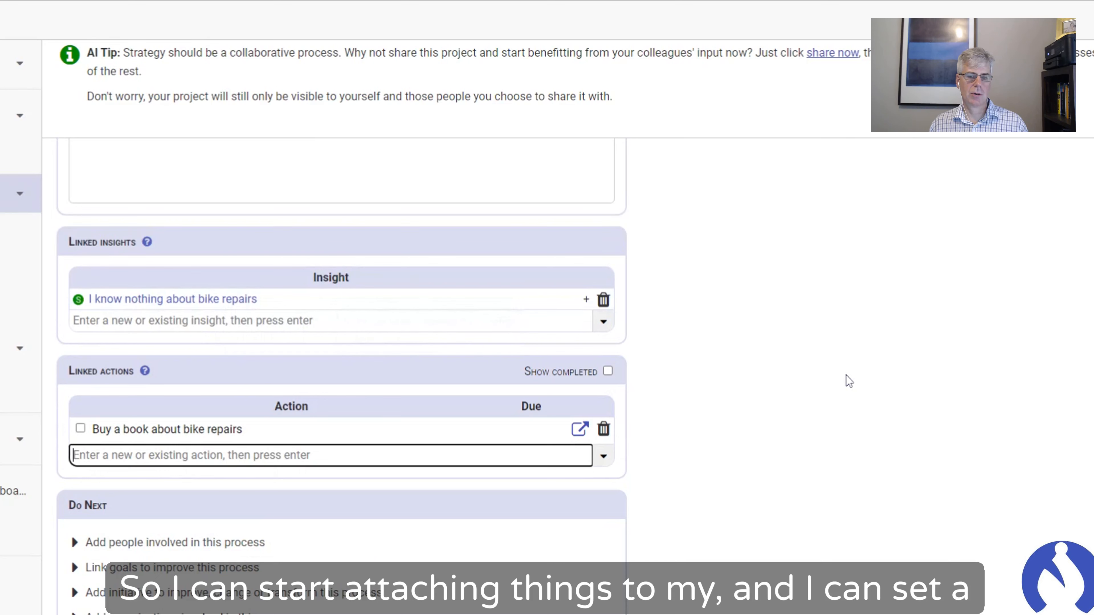
{"action": "left_click", "coordinate": [526, 429]}
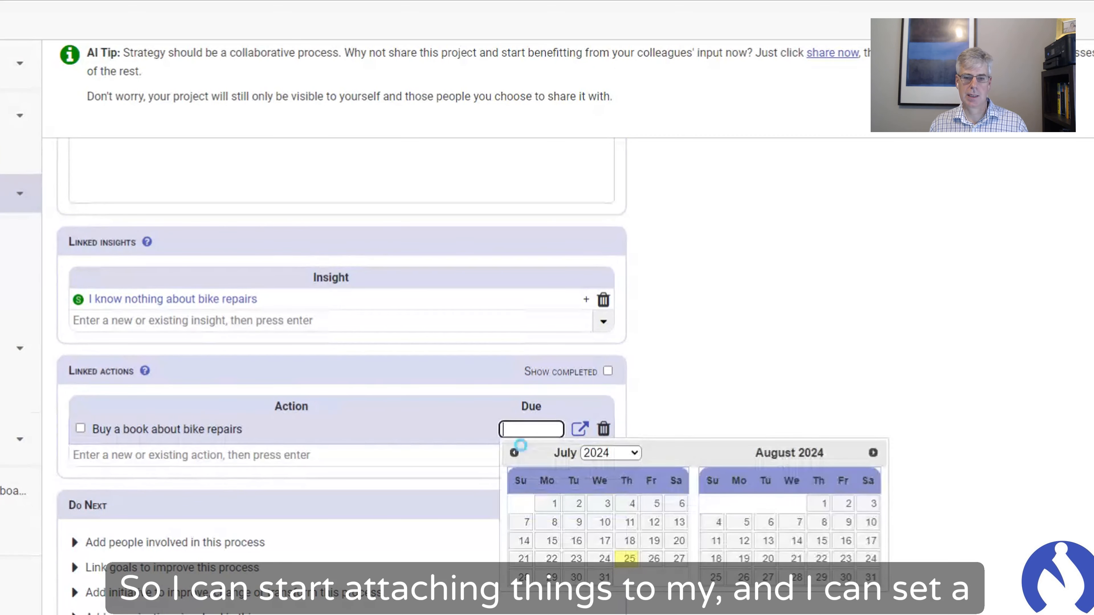
{"action": "left_click", "coordinate": [643, 558]}
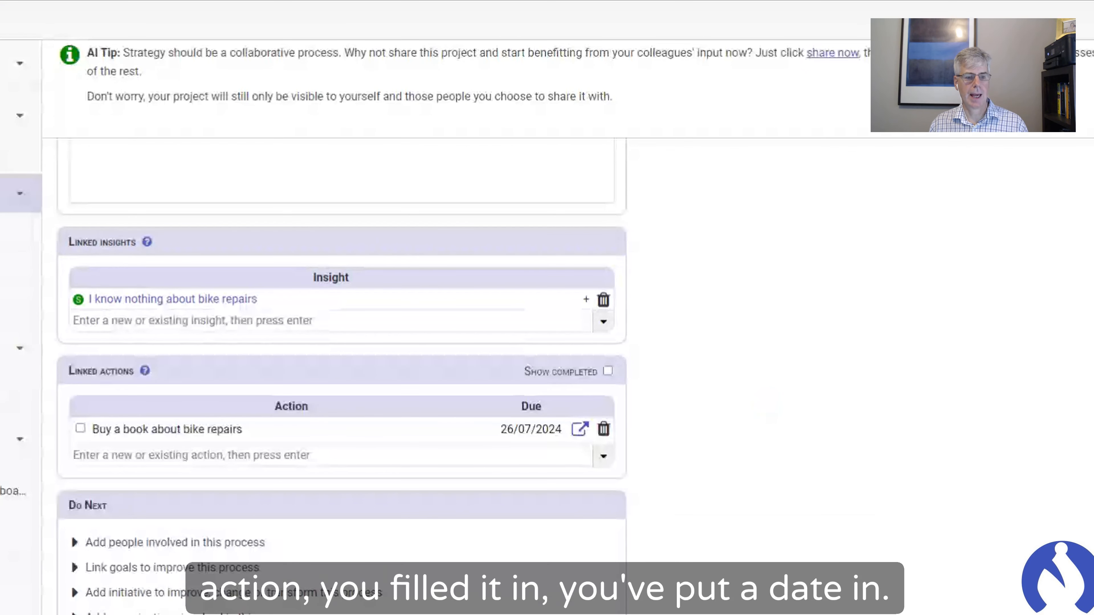
- Add a second linked action reading "Practice repairing 5 of my friends bikes by the end of the month"
{"action": "scroll", "coordinate": [765, 403], "scroll_direction": "down", "scroll_amount": 2}
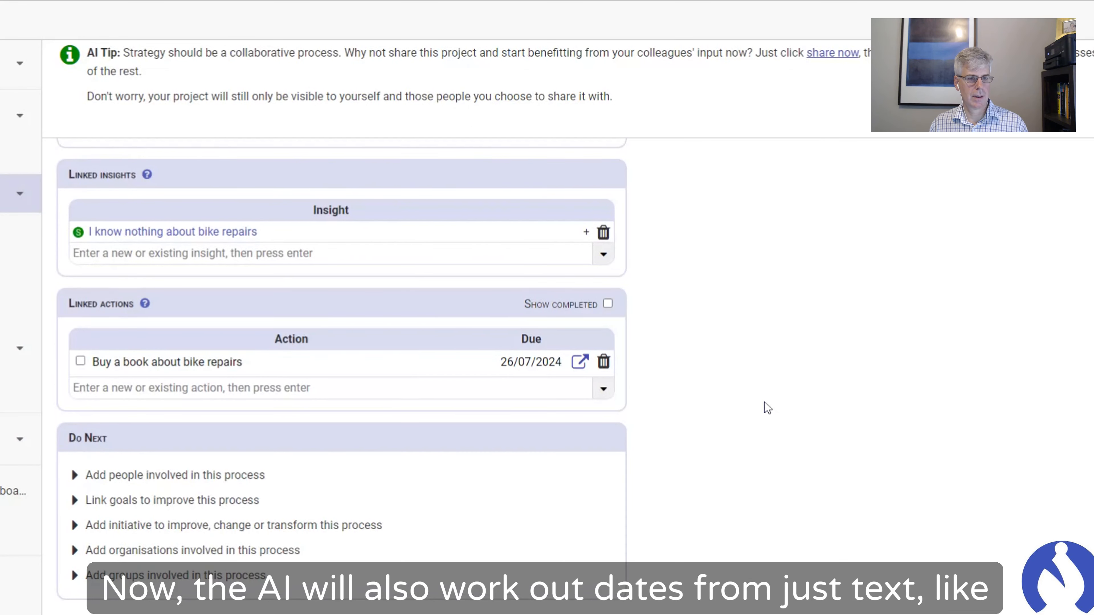
{"action": "scroll", "coordinate": [765, 403], "scroll_direction": "up", "scroll_amount": 2}
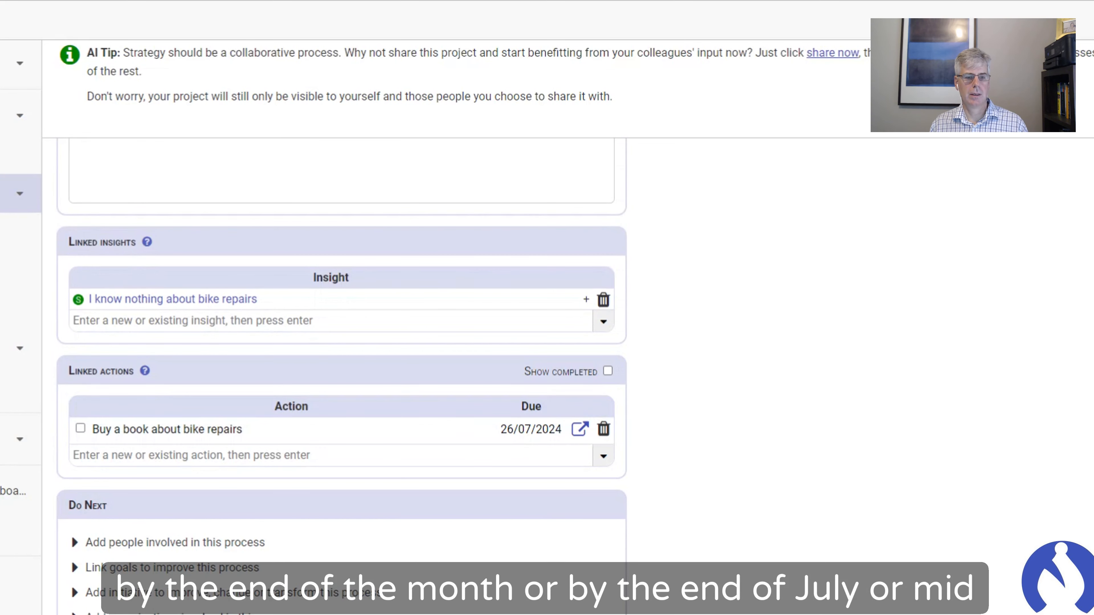
{"action": "left_click", "coordinate": [313, 456]}
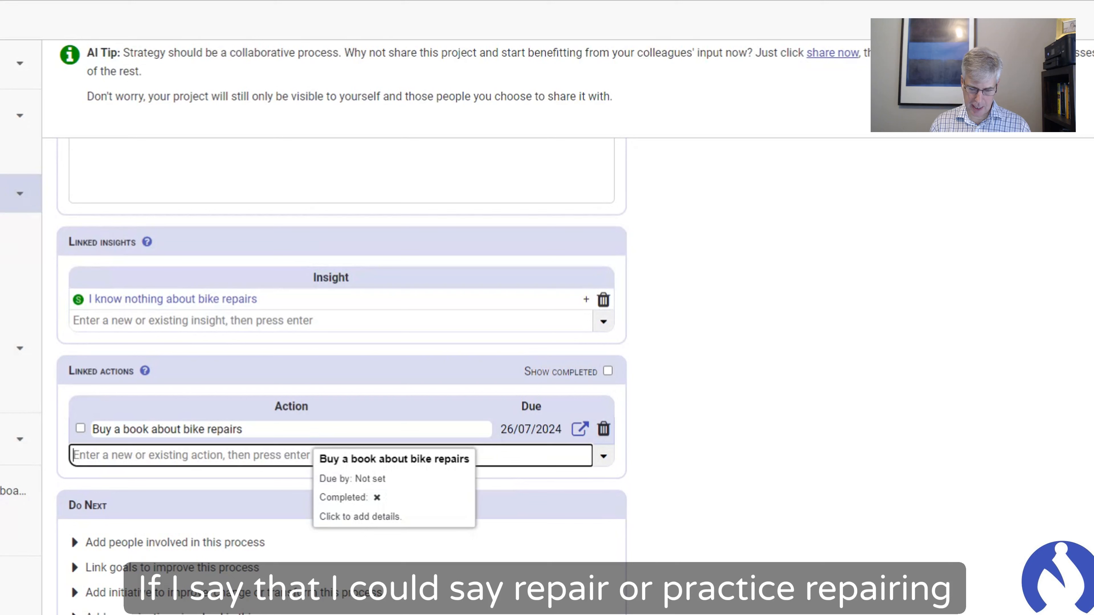
{"action": "type", "text": "Re"}
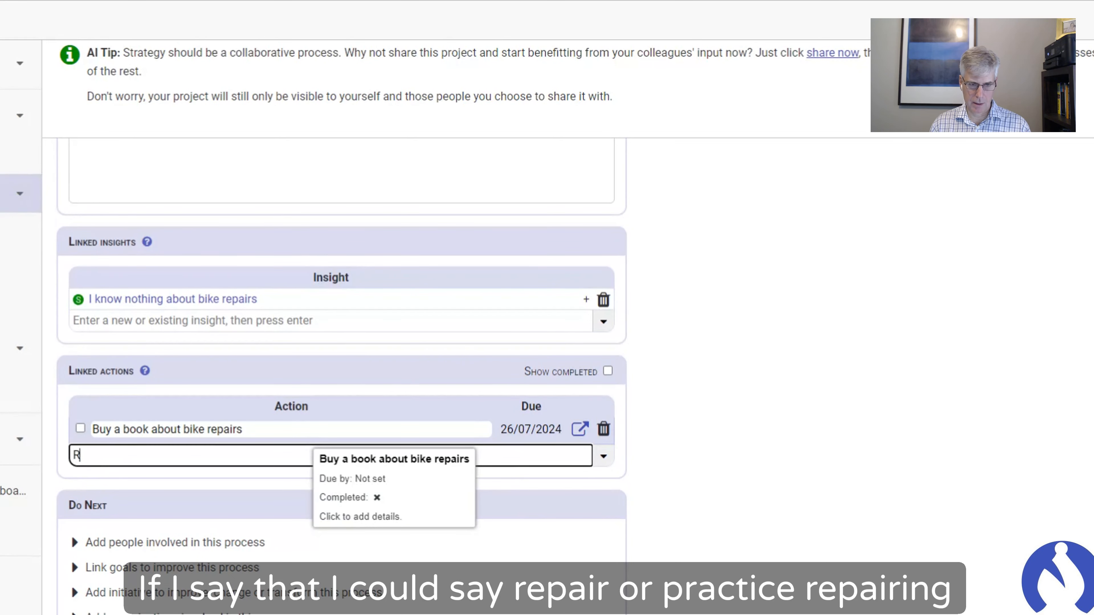
{"action": "key", "text": "BackSpace"}
{"action": "type", "text": "Practice "}
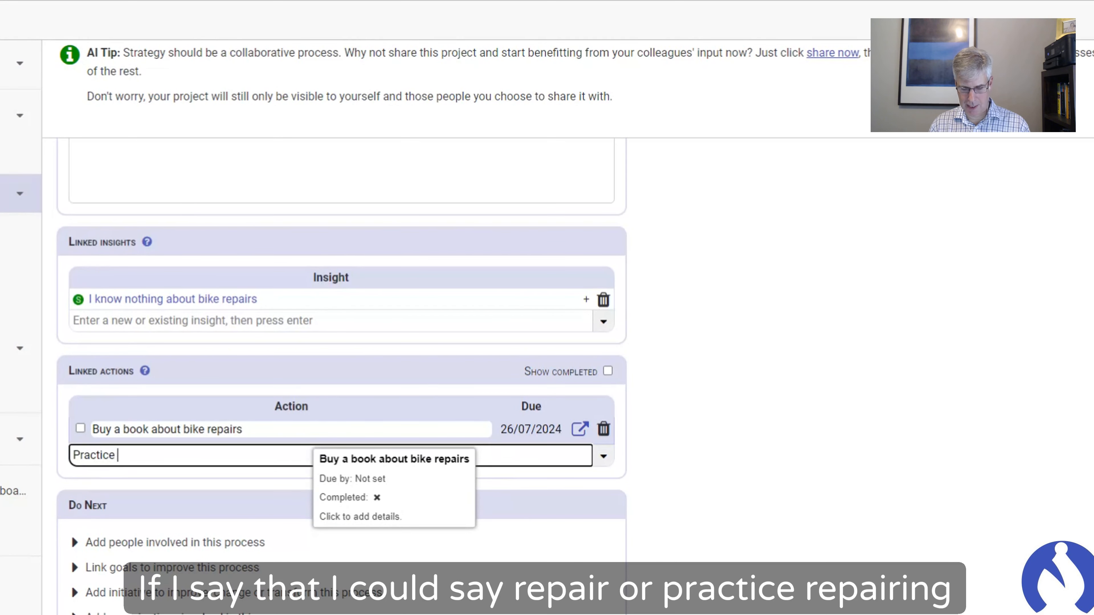
{"action": "type", "text": "repairing"}
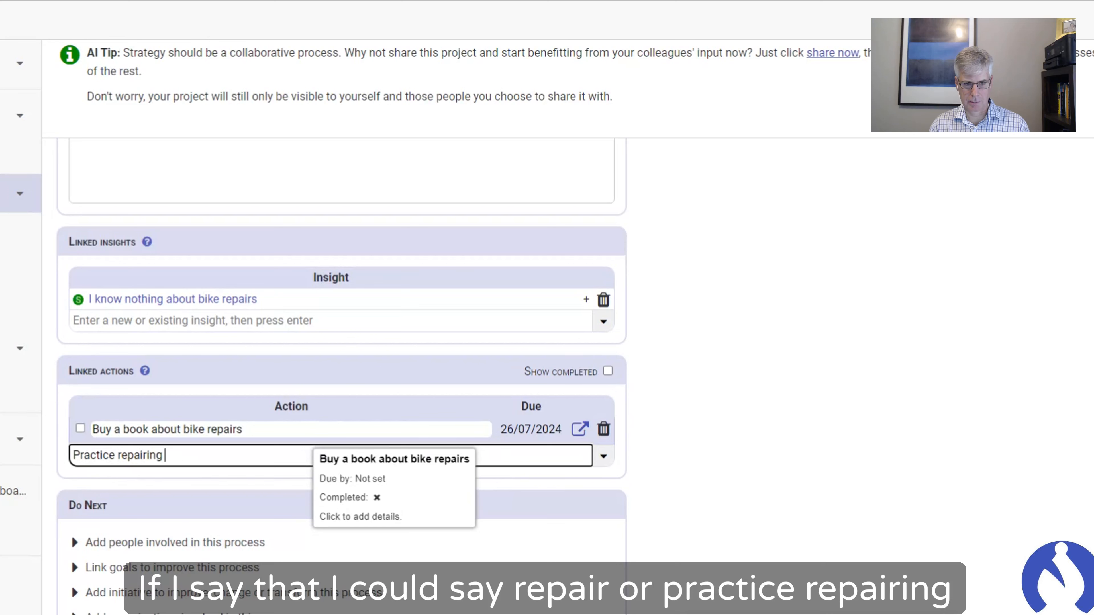
{"action": "type", "text": " 5 of my f"}
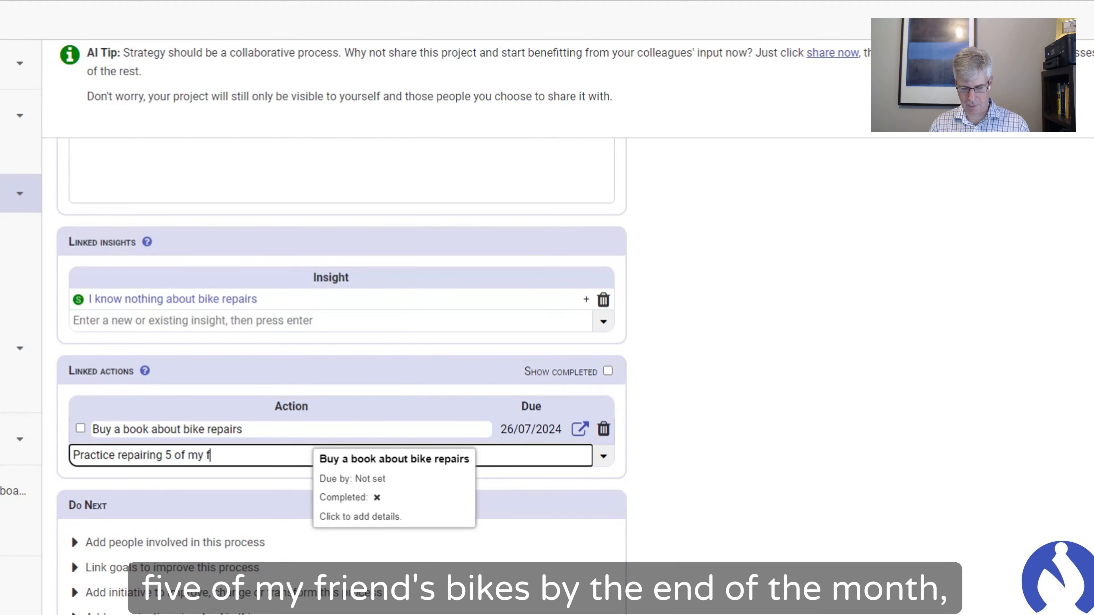
{"action": "type", "text": "riends bikes"}
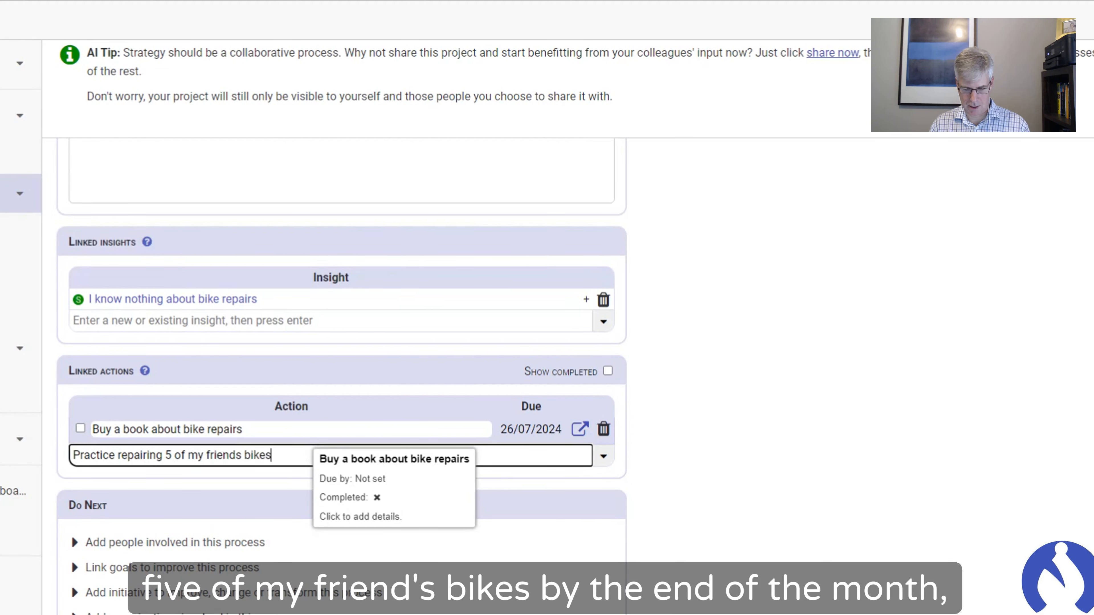
{"action": "type", "text": " by the e"}
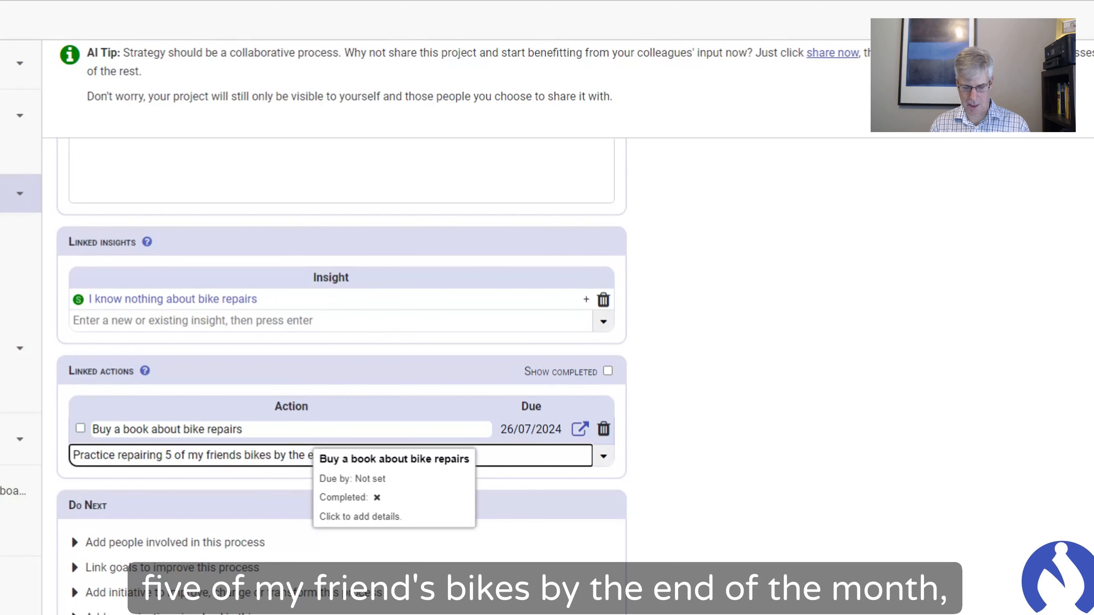
{"action": "key", "text": "Return"}
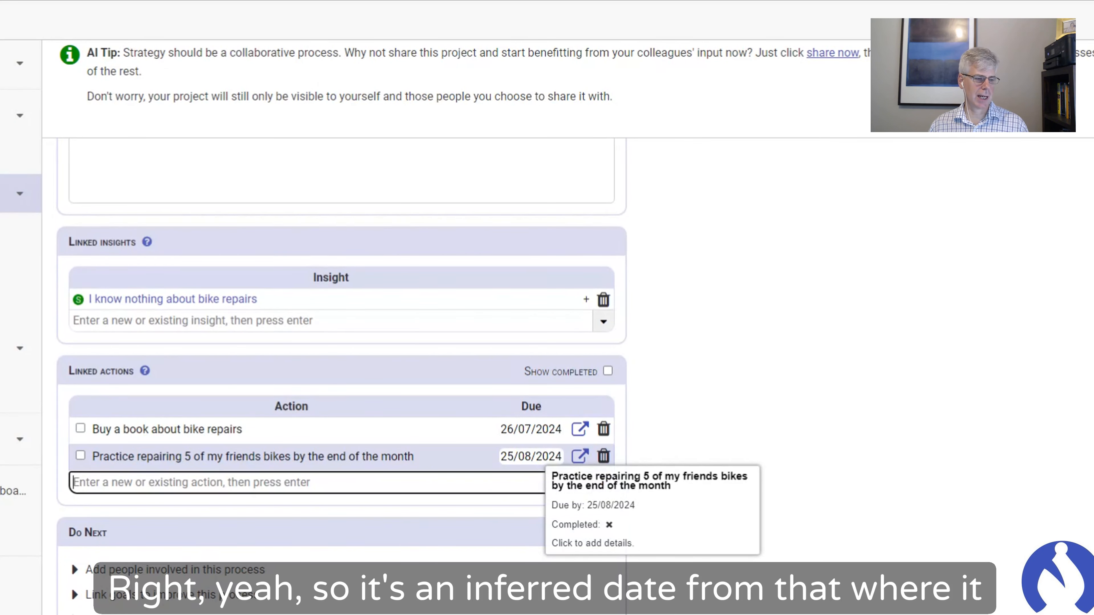
- Try to set the due date of the bike repair practice action to 31 August 2024
{"action": "left_click", "coordinate": [529, 455]}
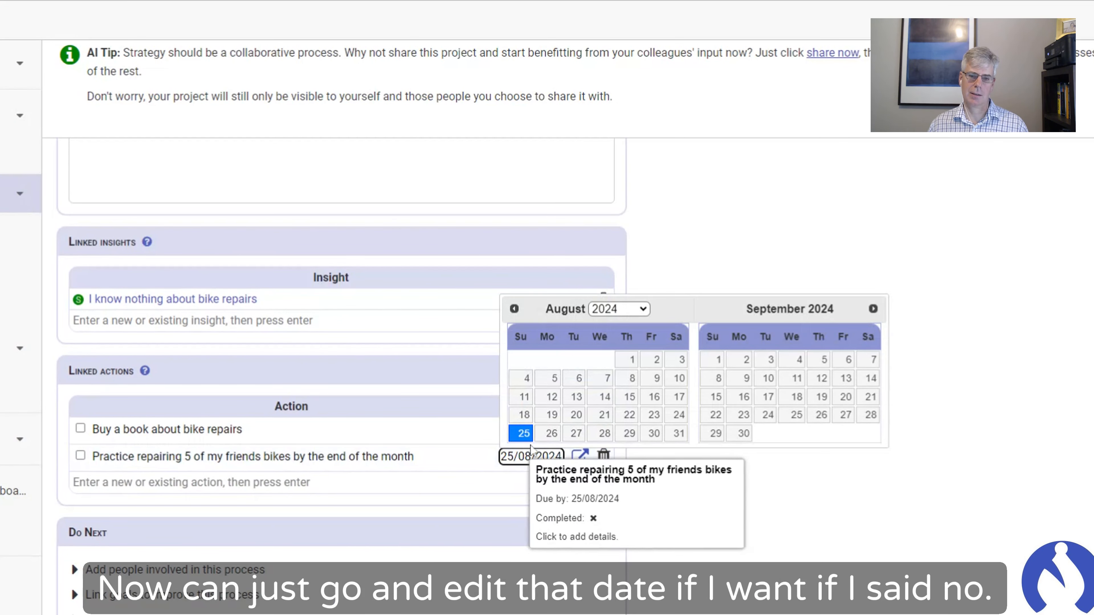
{"action": "left_click", "coordinate": [672, 434]}
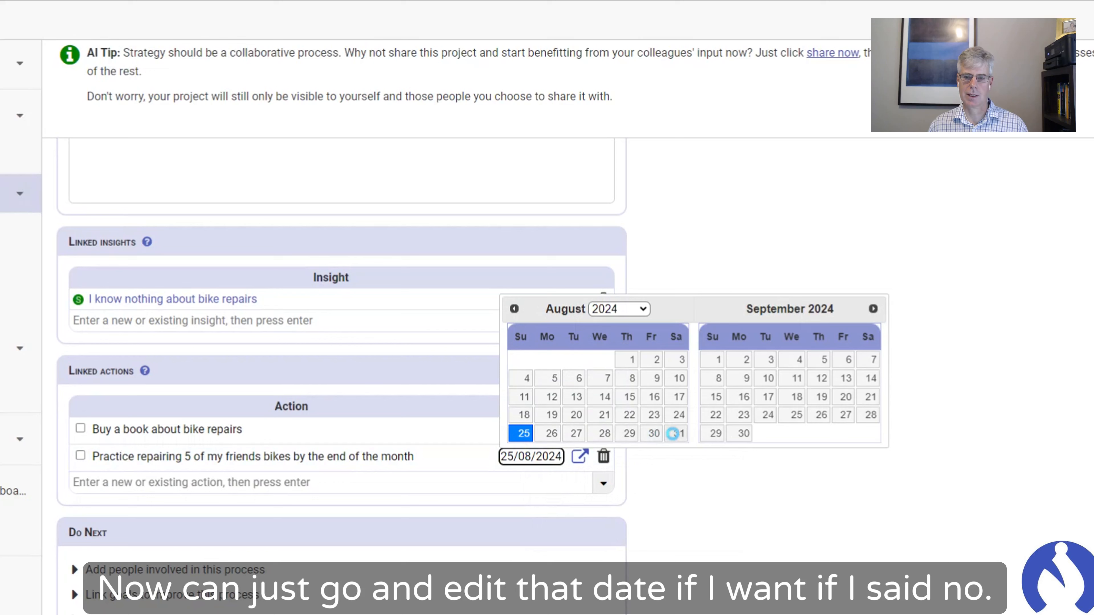
{"action": "left_click", "coordinate": [680, 474]}
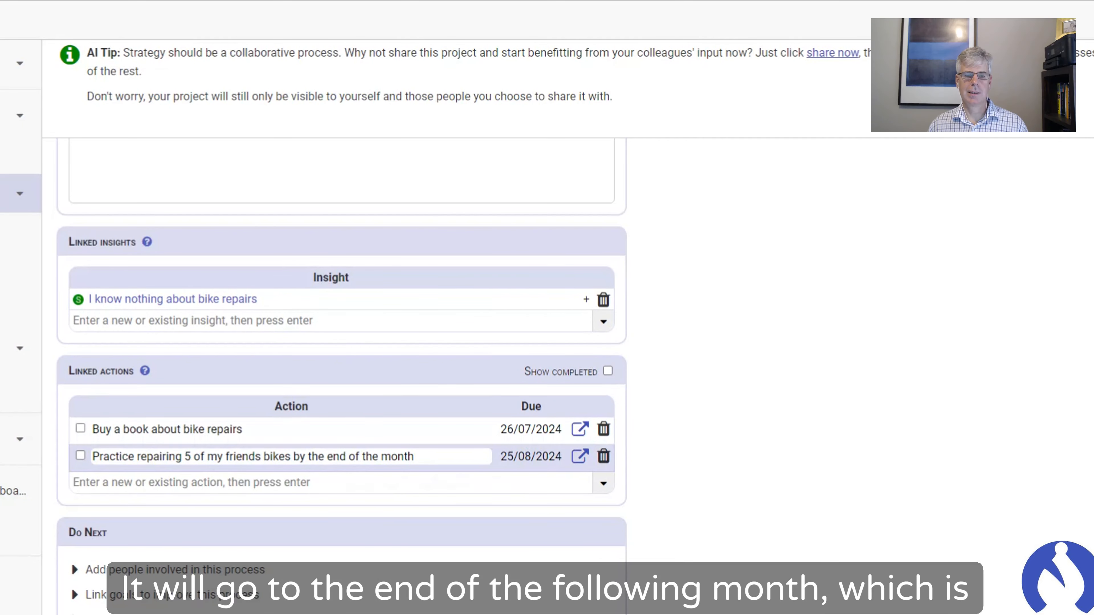
- Check the due date of the bike repair practice action in its calendar without changing it
{"action": "mouse_move", "coordinate": [580, 457]}
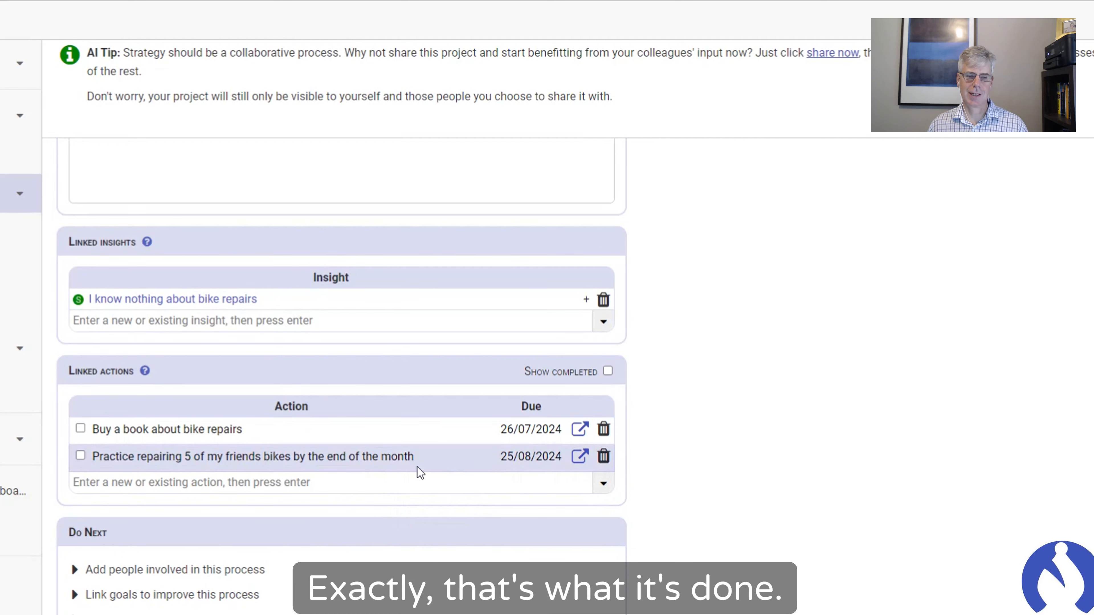
{"action": "mouse_move", "coordinate": [417, 472]}
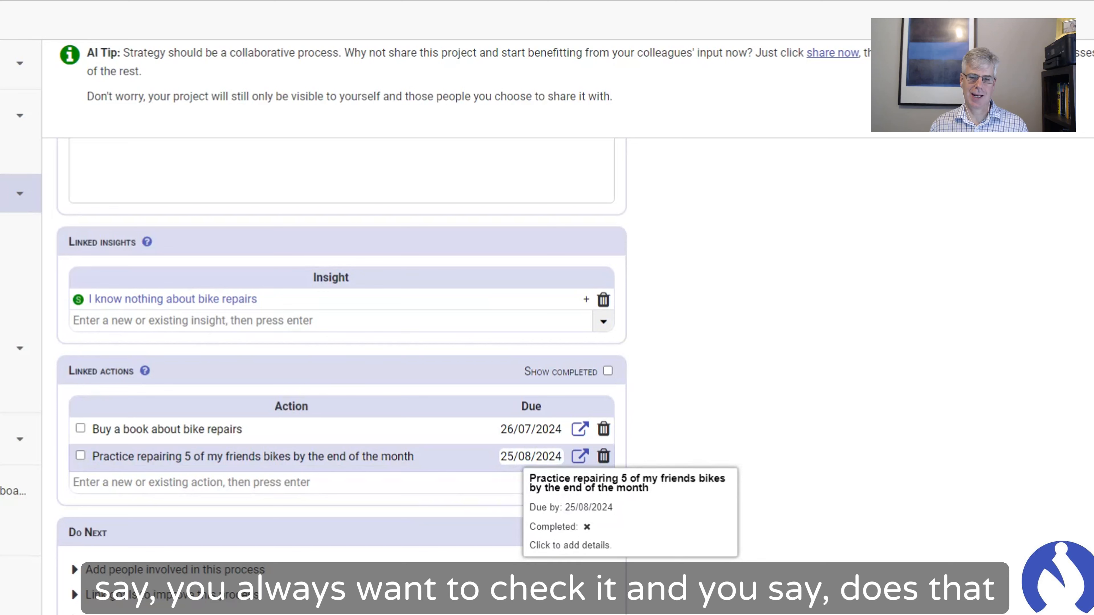
{"action": "left_click", "coordinate": [525, 457]}
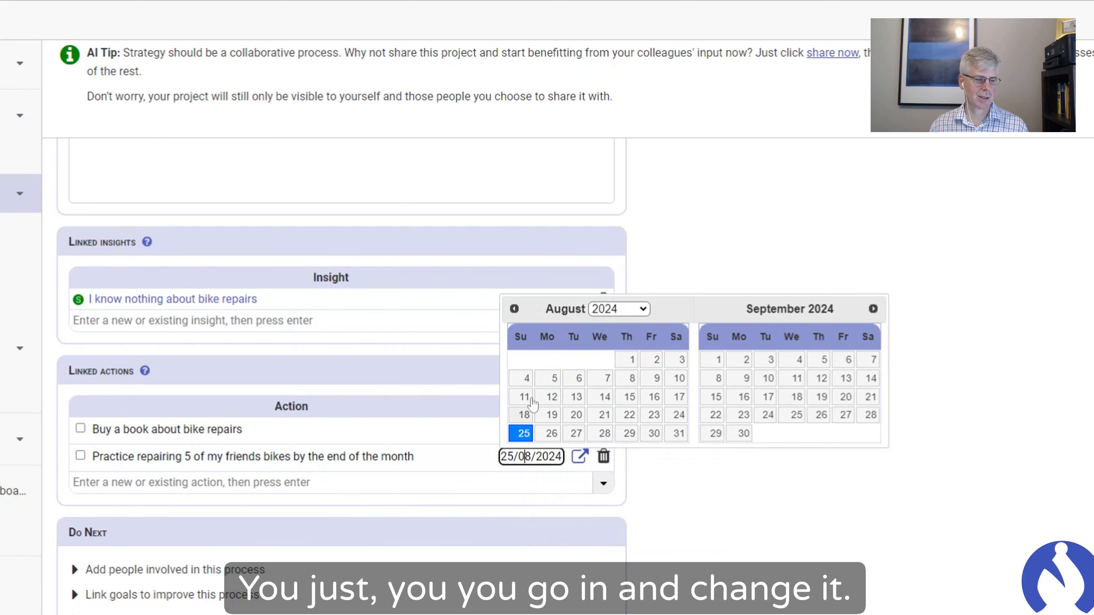
{"action": "left_click", "coordinate": [703, 235]}
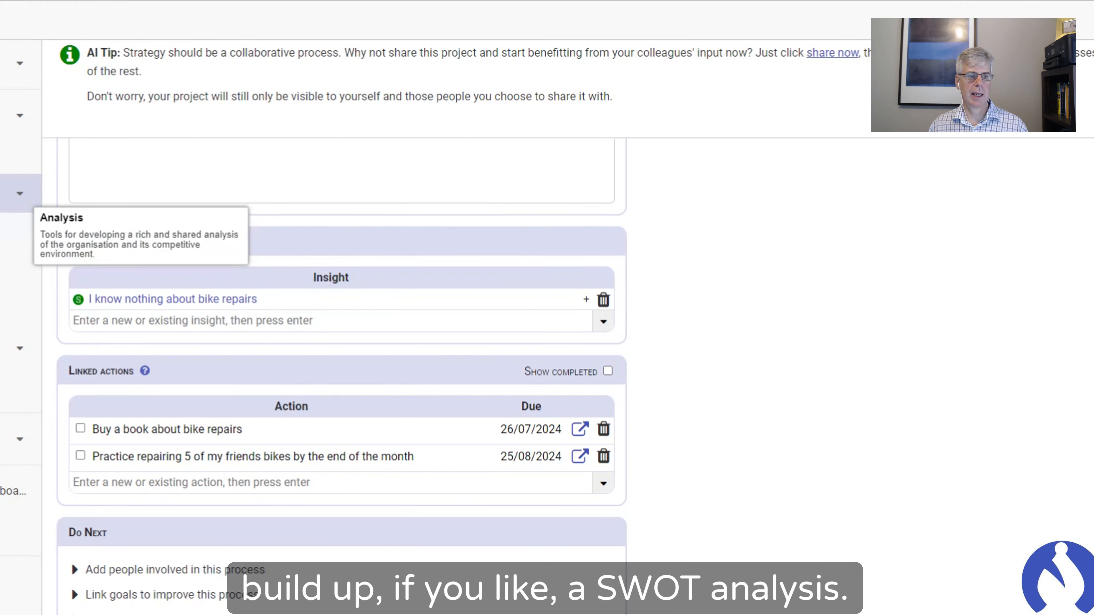
- Open the SWOT view of the project's insights and read the guidance for the Strengths quadrant
{"action": "left_click", "coordinate": [20, 193]}
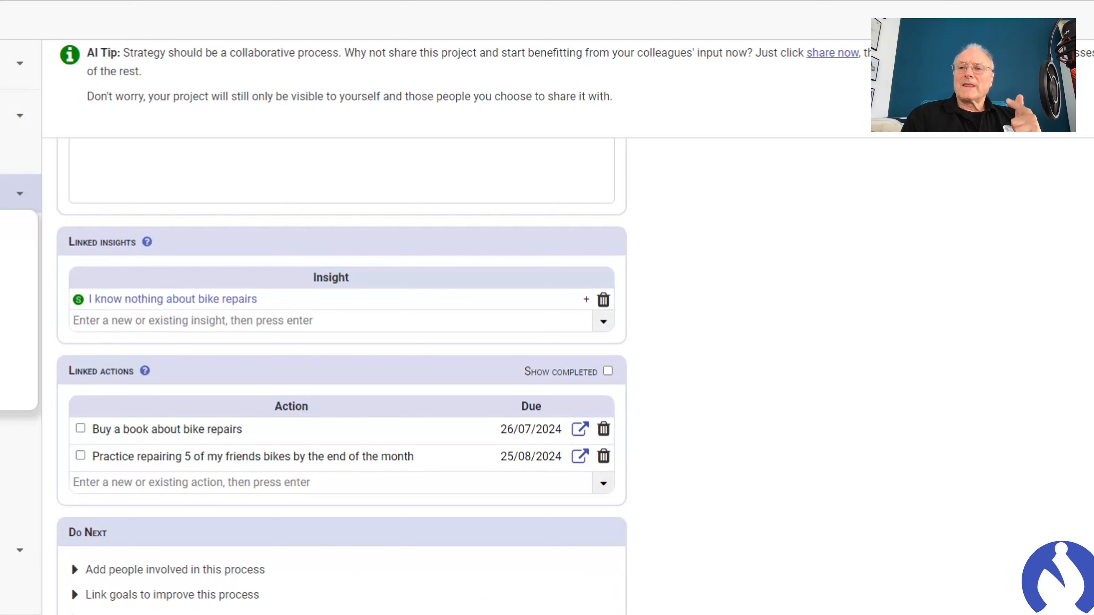
{"action": "left_click", "coordinate": [188, 285]}
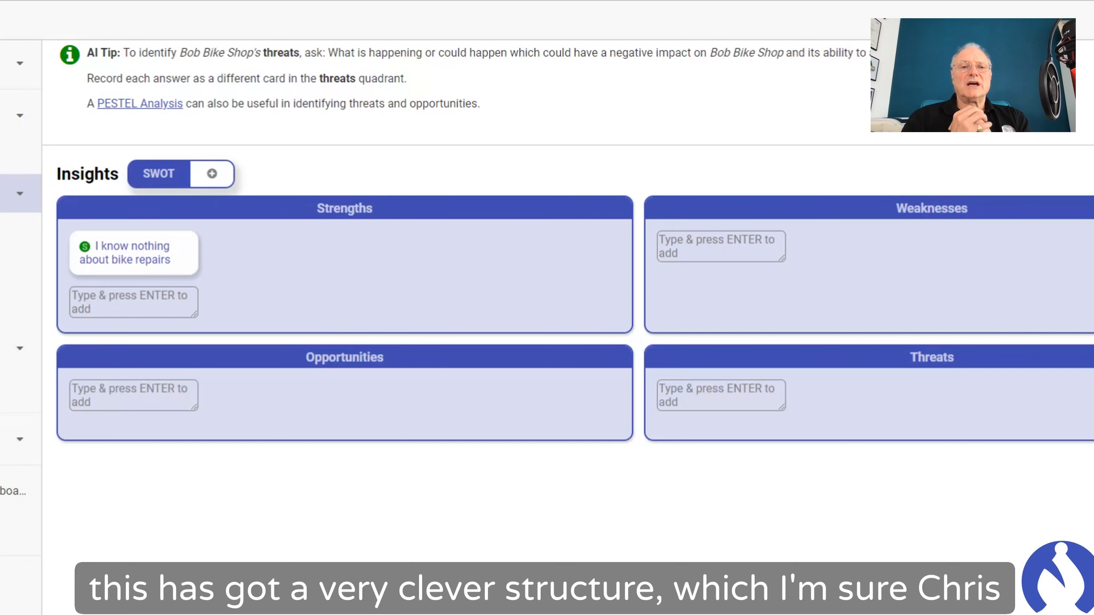
{"action": "mouse_move", "coordinate": [390, 214]}
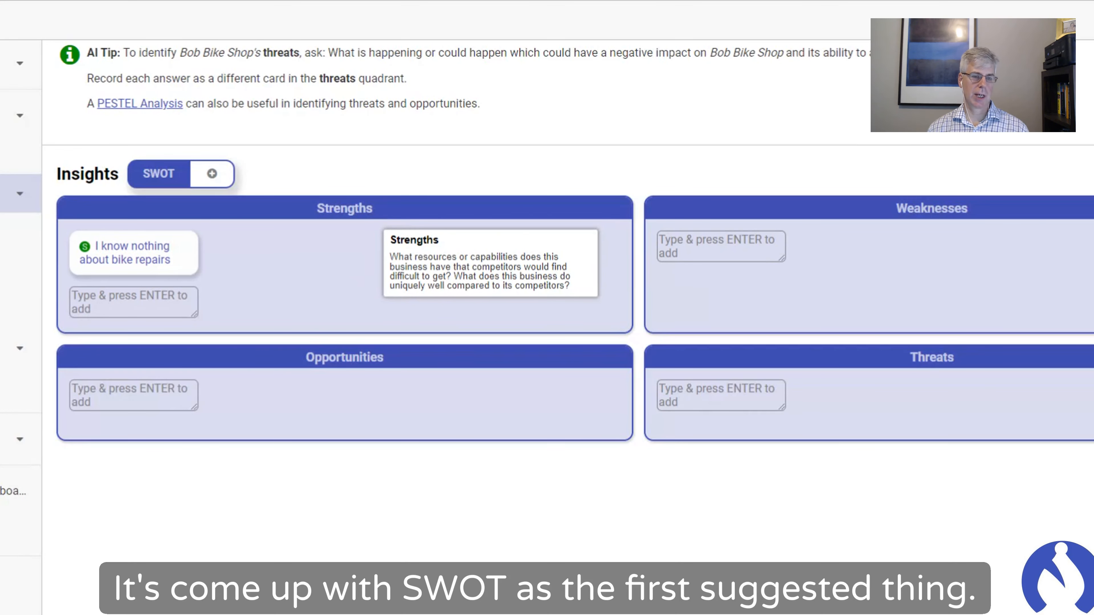
- Review the additional analysis frameworks available for insights, and look over the SWOT's positive and negative quadrants
{"action": "left_click", "coordinate": [212, 174]}
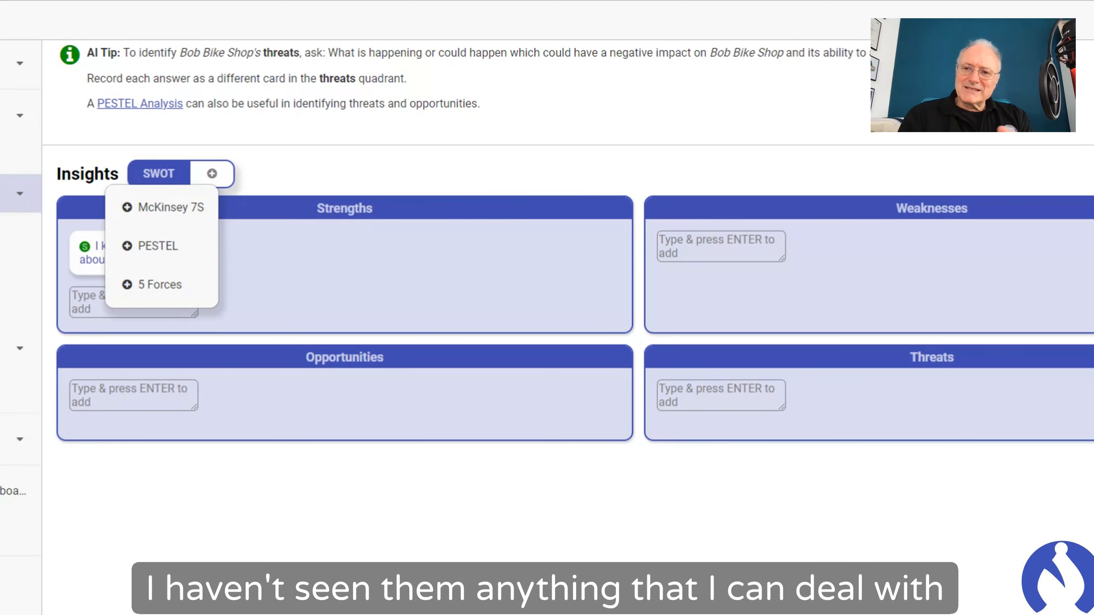
{"action": "left_click", "coordinate": [315, 184]}
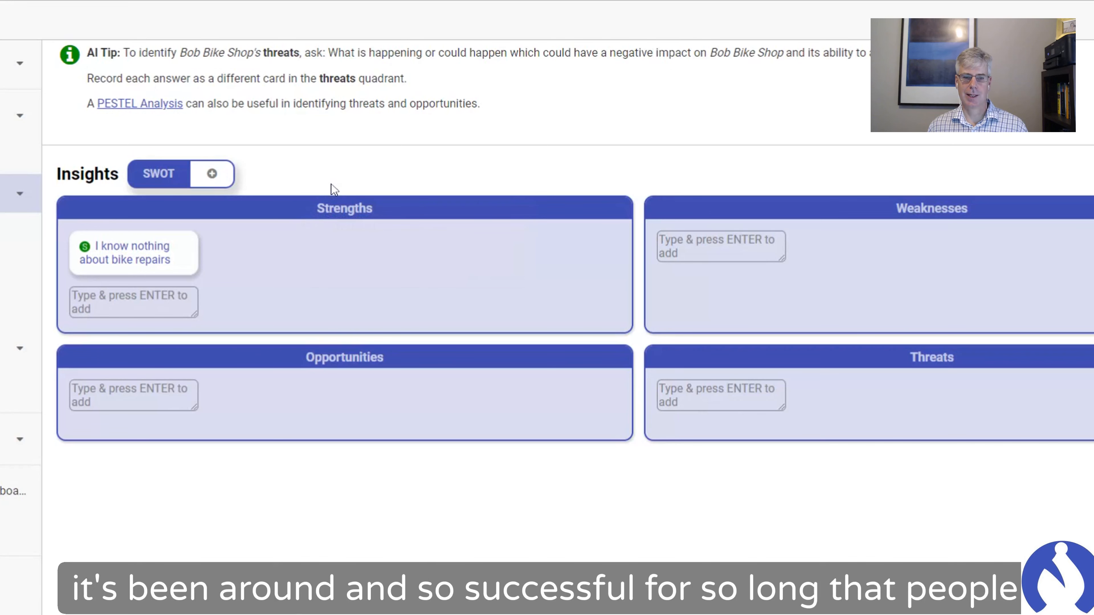
{"action": "mouse_move", "coordinate": [330, 210]}
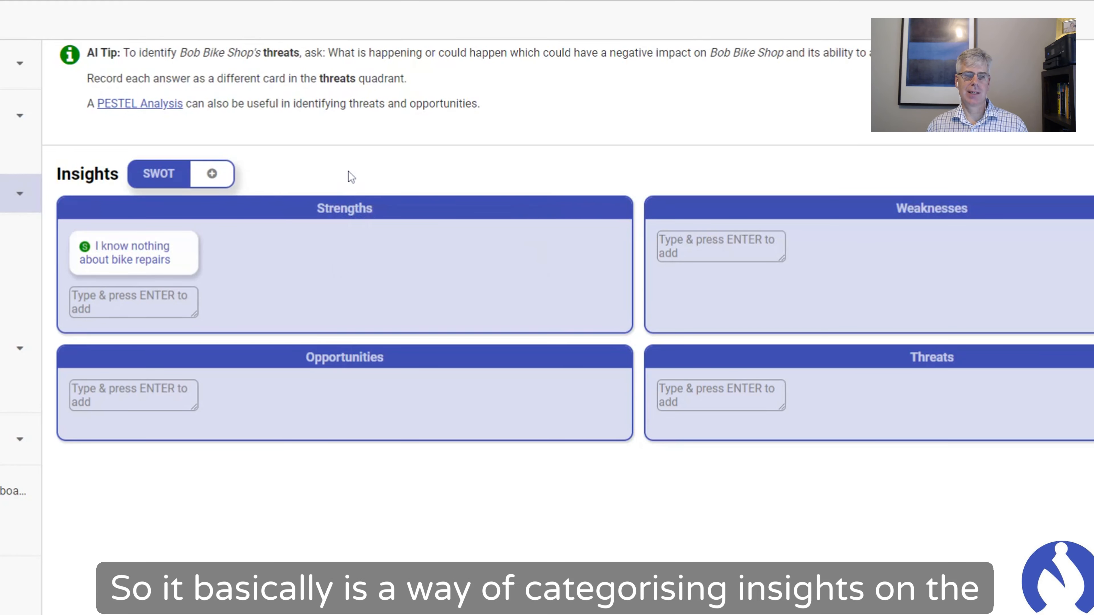
{"action": "mouse_move", "coordinate": [367, 209]}
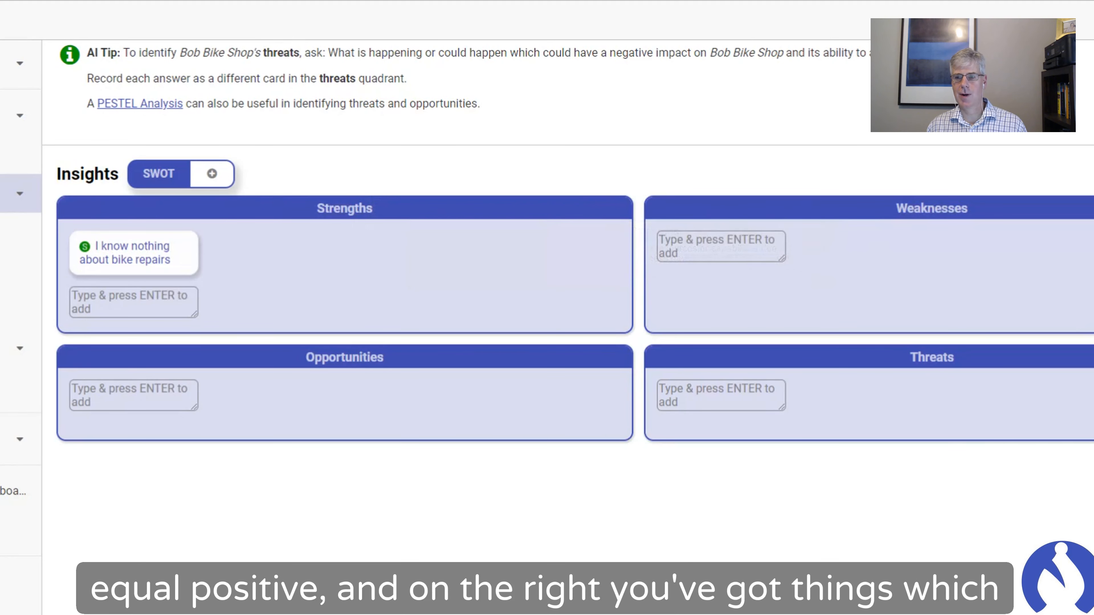
{"action": "mouse_move", "coordinate": [757, 210]}
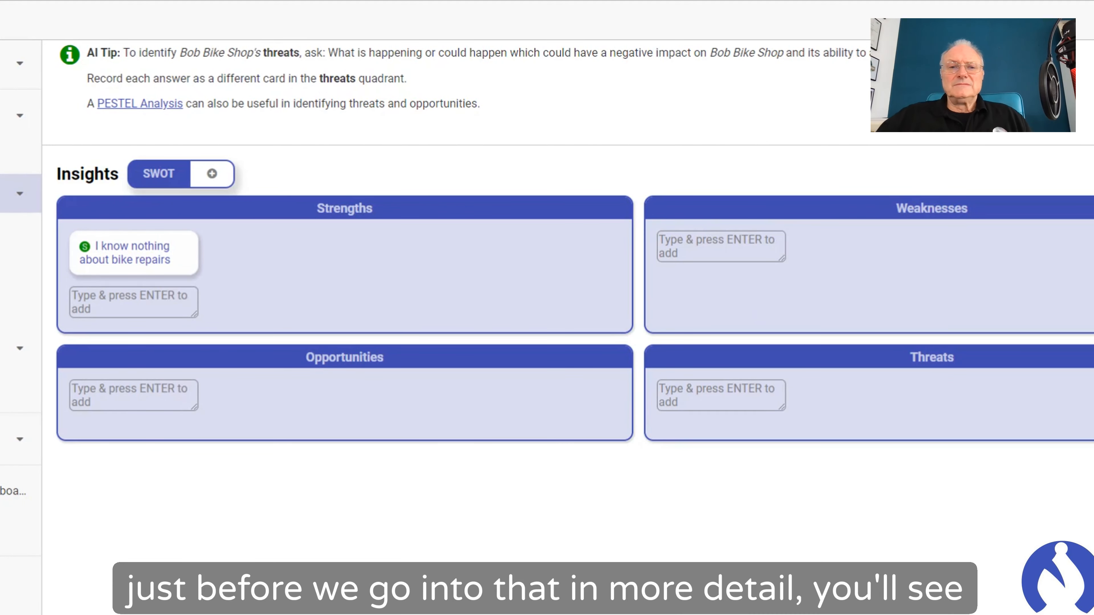
- Move the "I know nothing about bike repairs" insight from Strengths to Weaknesses
{"action": "left_click", "coordinate": [142, 248]}
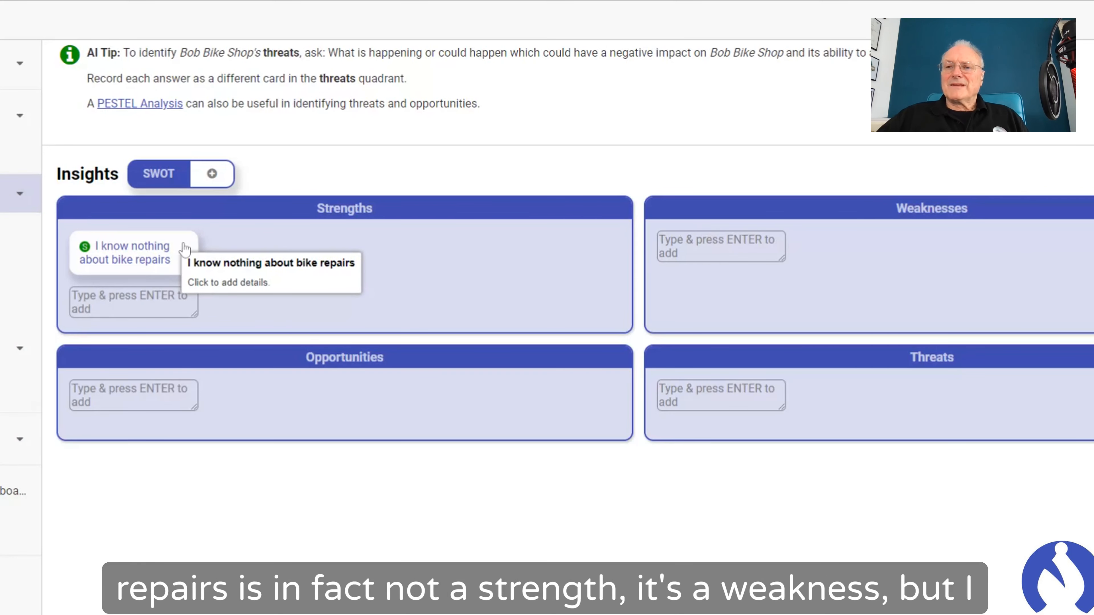
{"action": "left_click_drag", "start_coordinate": [185, 250], "coordinate": [929, 244]}
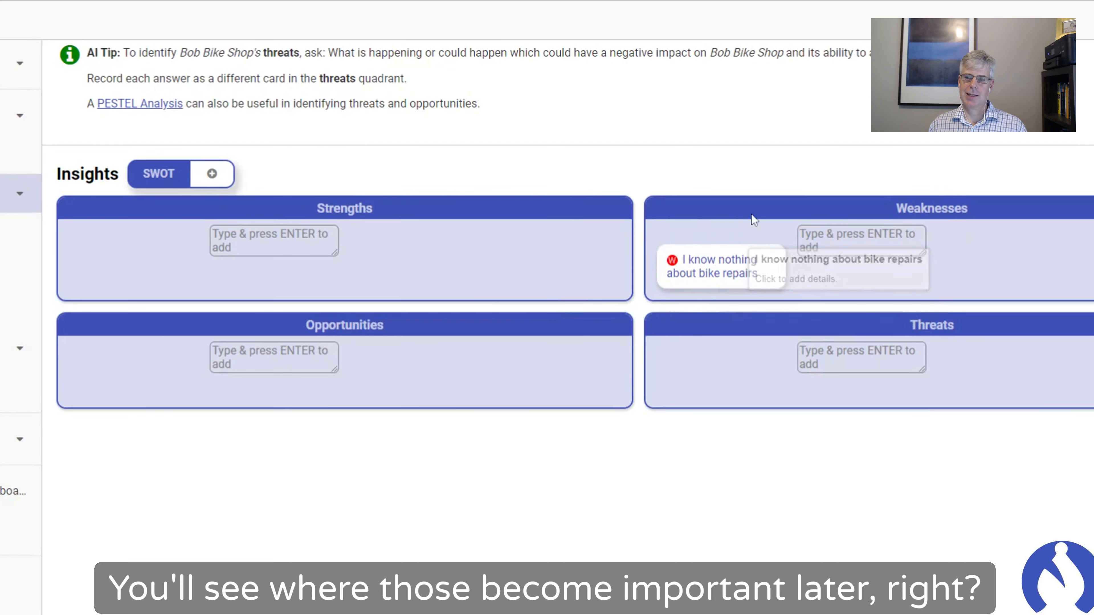
- Add a Strengths insight reading "I have strong relationships with all the major bike manufacturers"
{"action": "left_click", "coordinate": [274, 241]}
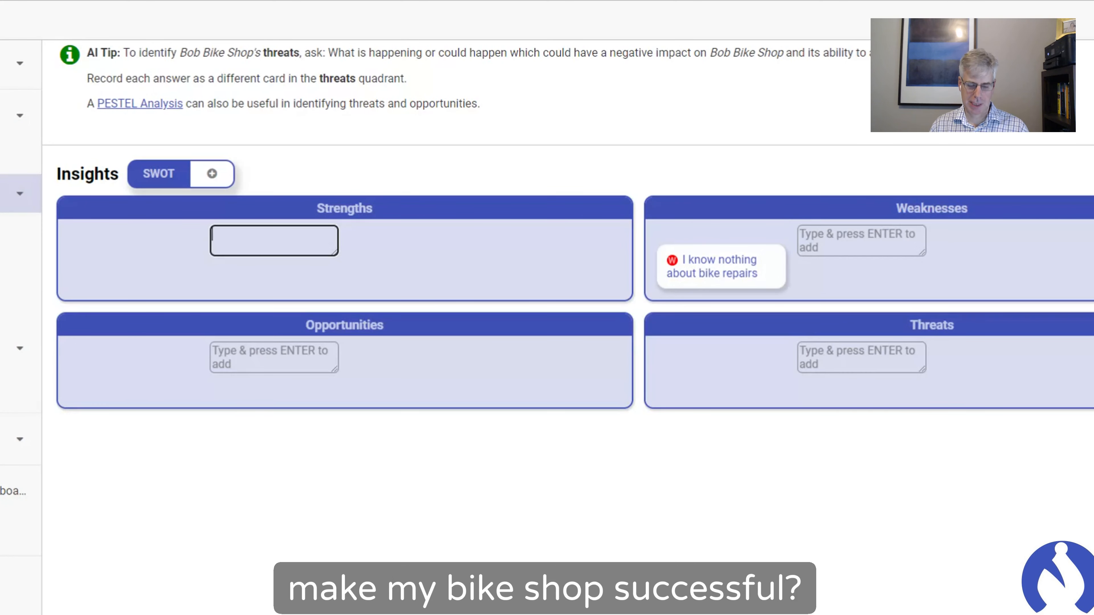
{"action": "type", "text": "I"}
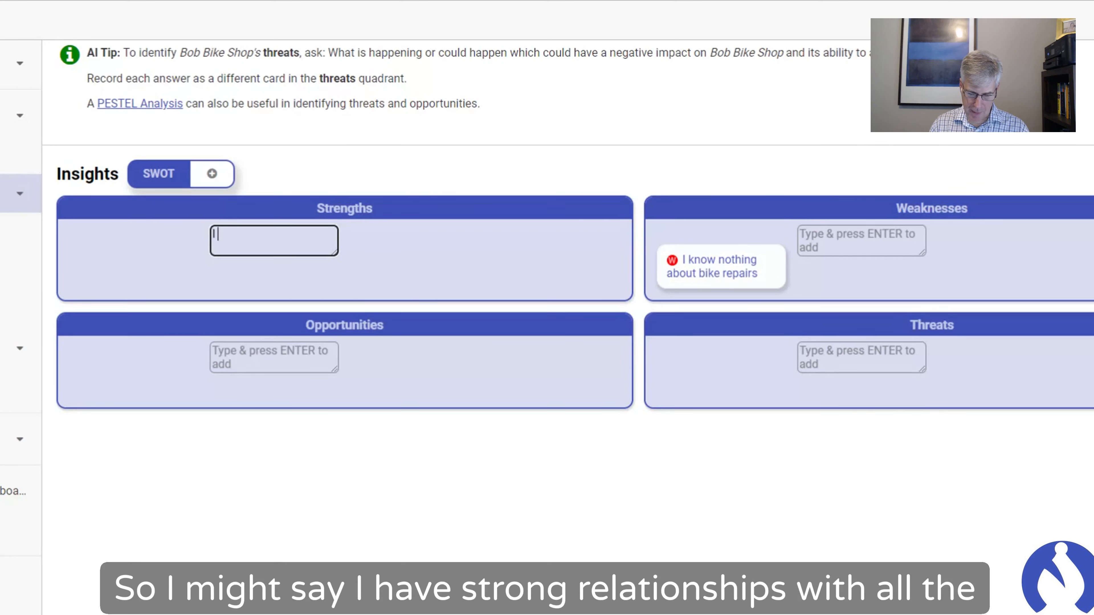
{"action": "type", "text": " have strong rel"}
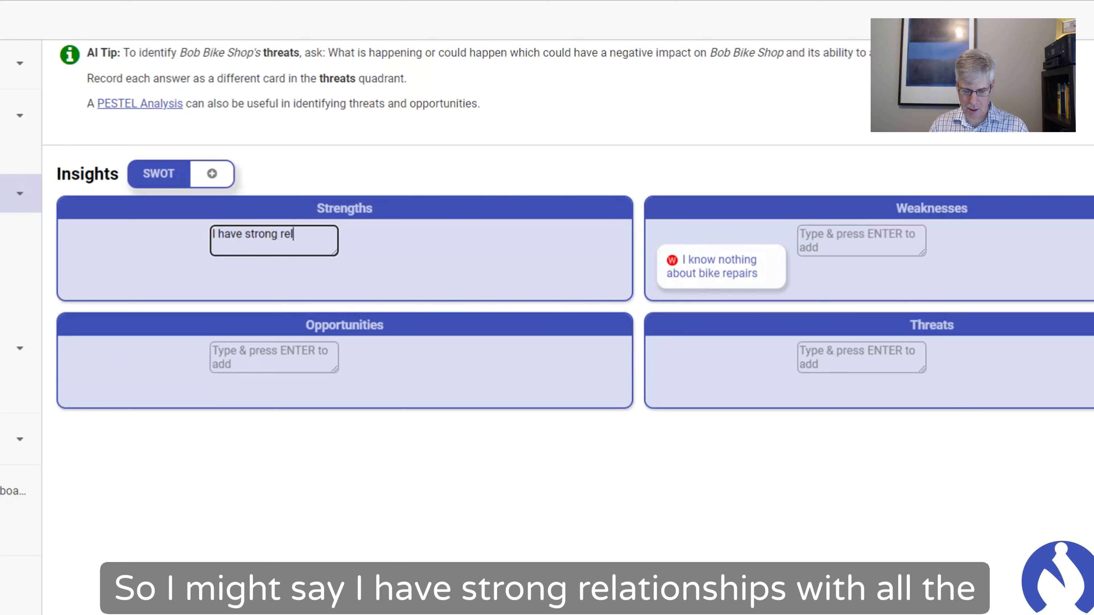
{"action": "type", "text": "ationships with a"}
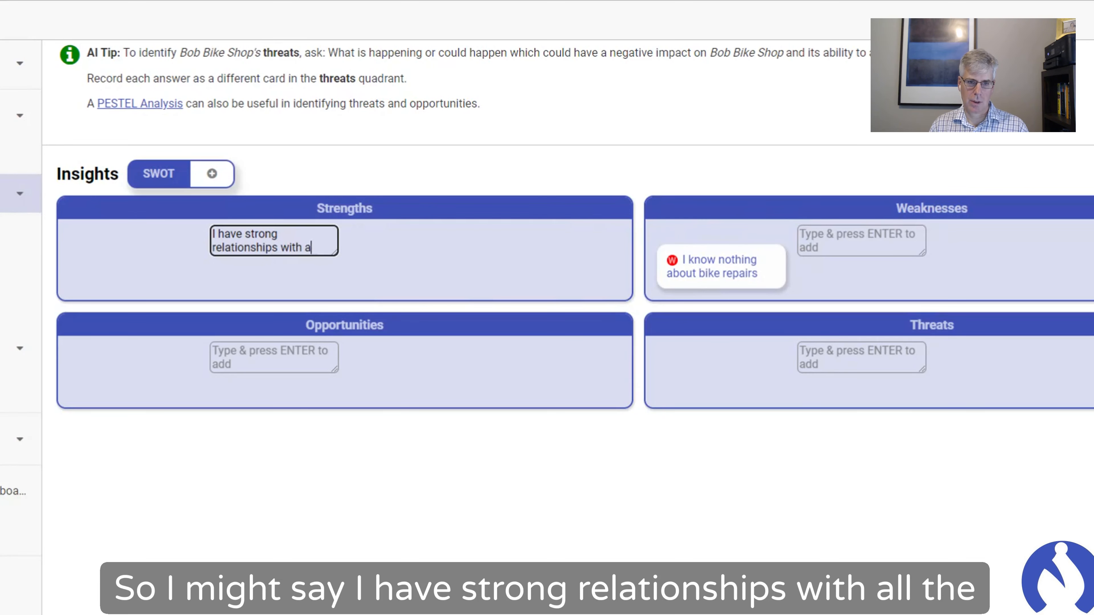
{"action": "type", "text": "ll the major bike manufaturer"}
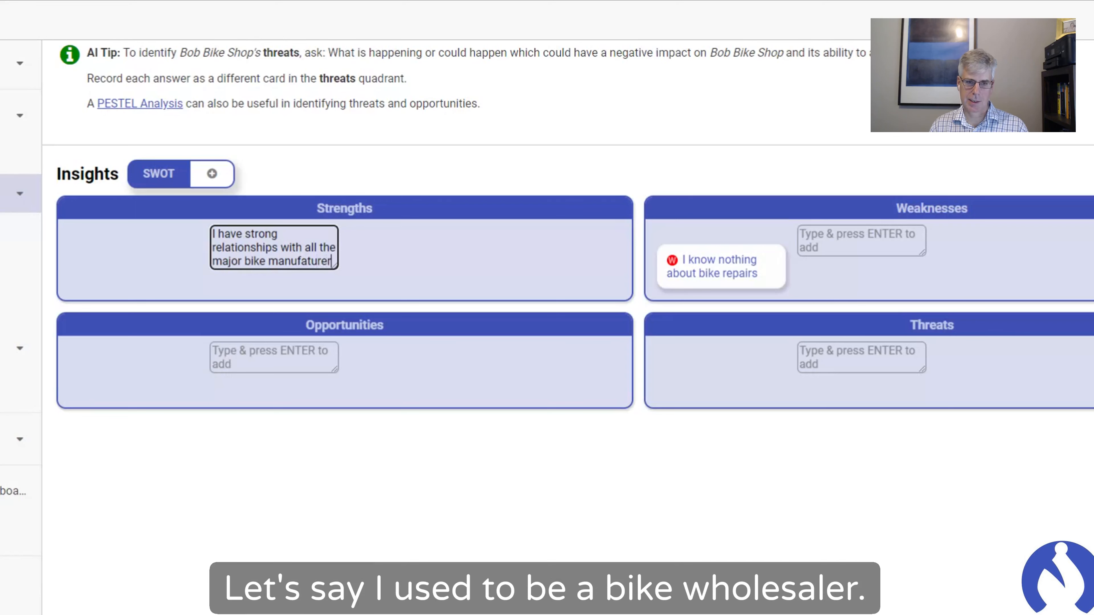
{"action": "type", "text": "s"}
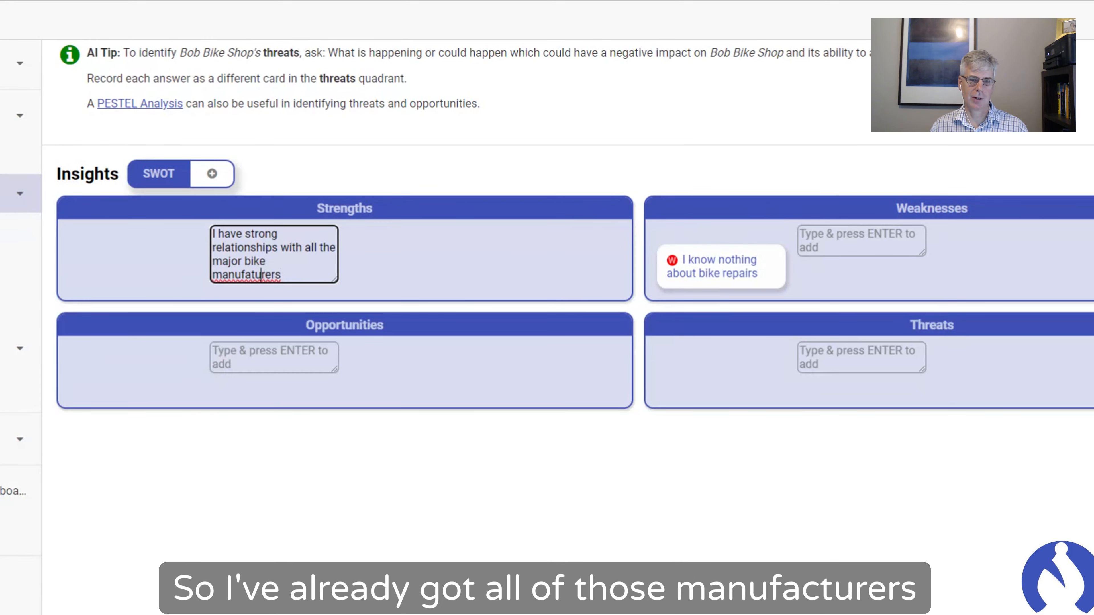
{"action": "left_click", "coordinate": [251, 274]}
{"action": "type", "text": "c"}
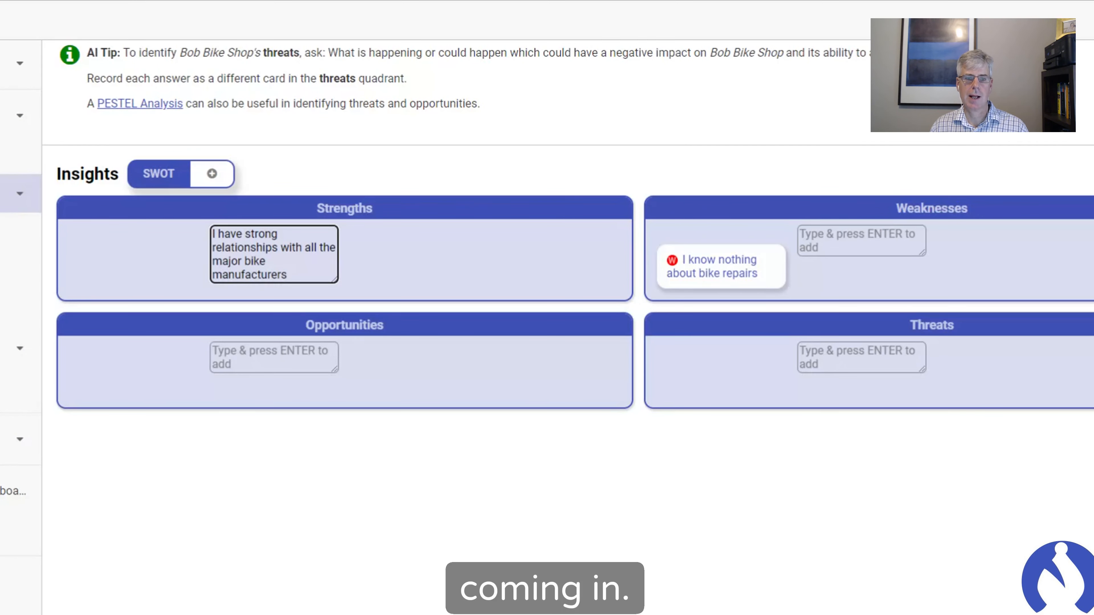
{"action": "key", "text": "Return"}
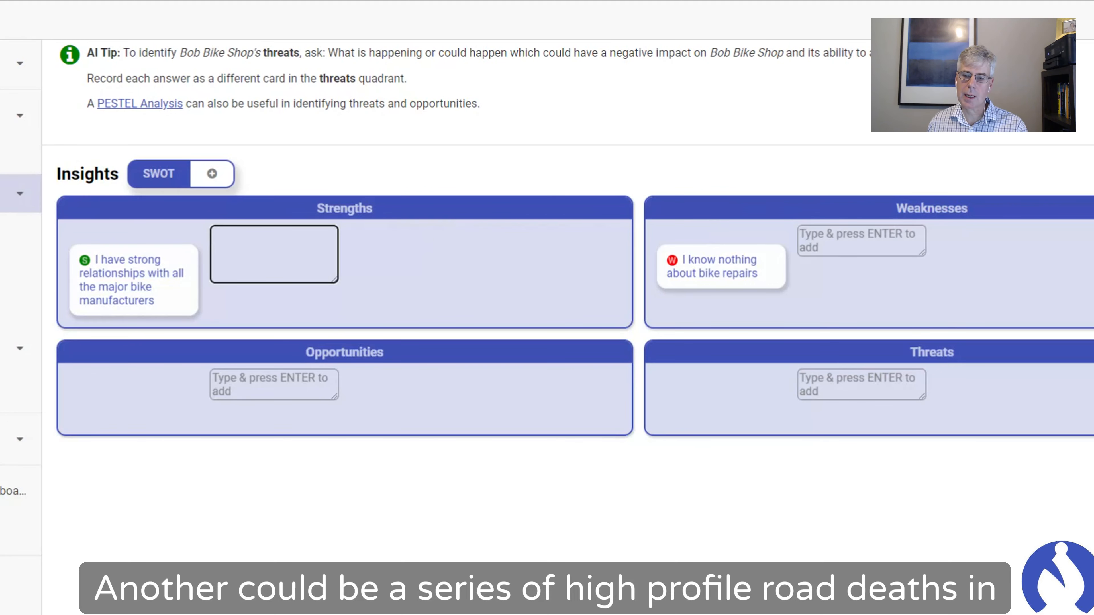
- Read the guidance for the Threats quadrant and begin adding a PESTEL analysis to the insights
{"action": "mouse_move", "coordinate": [955, 355]}
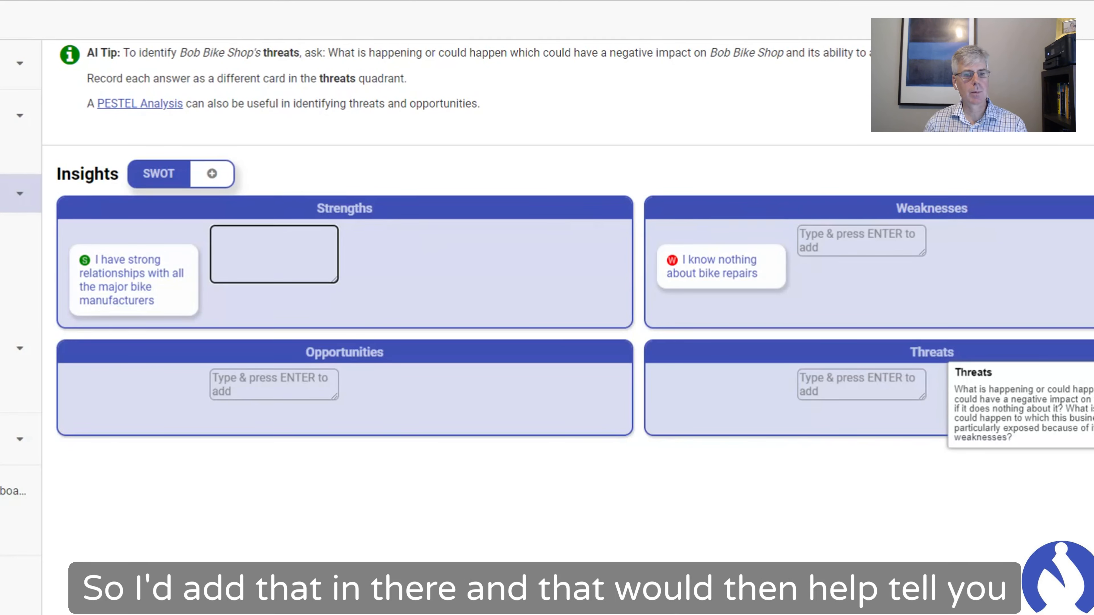
{"action": "left_click", "coordinate": [212, 174]}
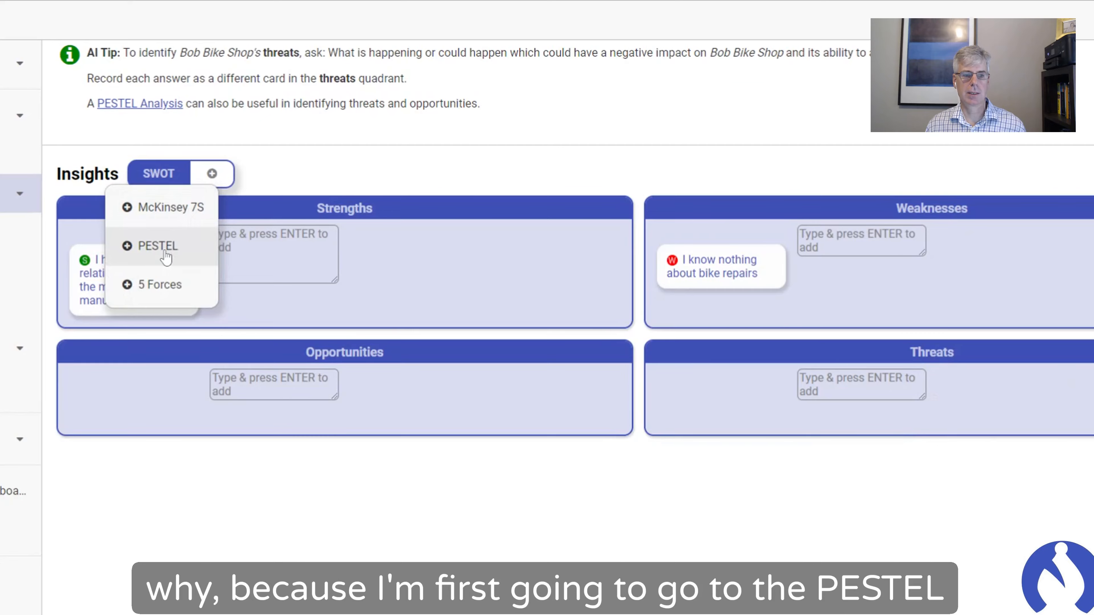